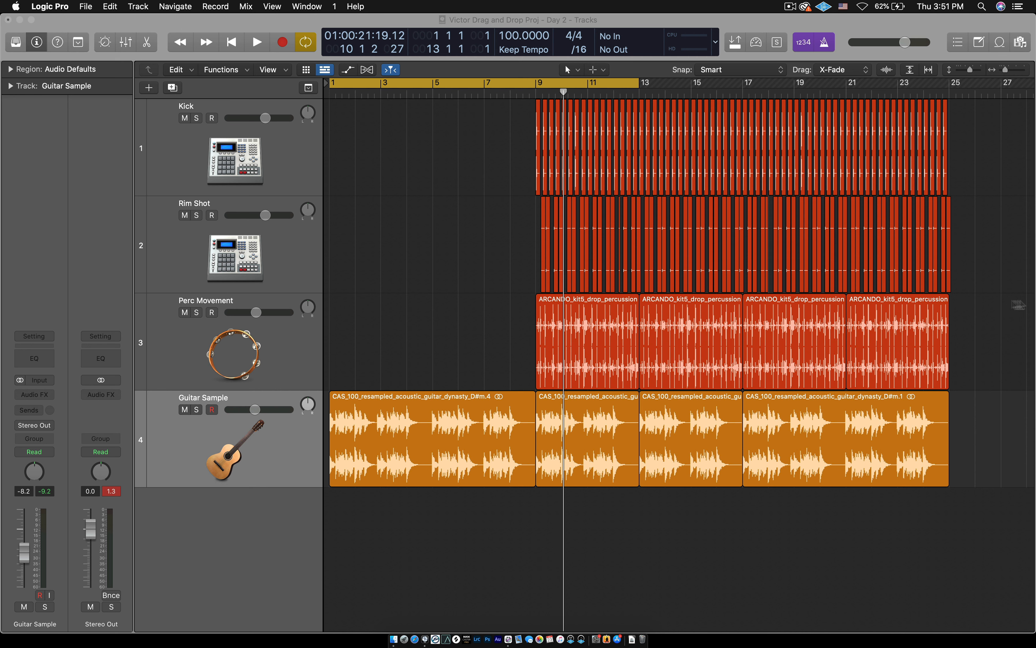
{"action": "left_click", "coordinate": [983, 295]}
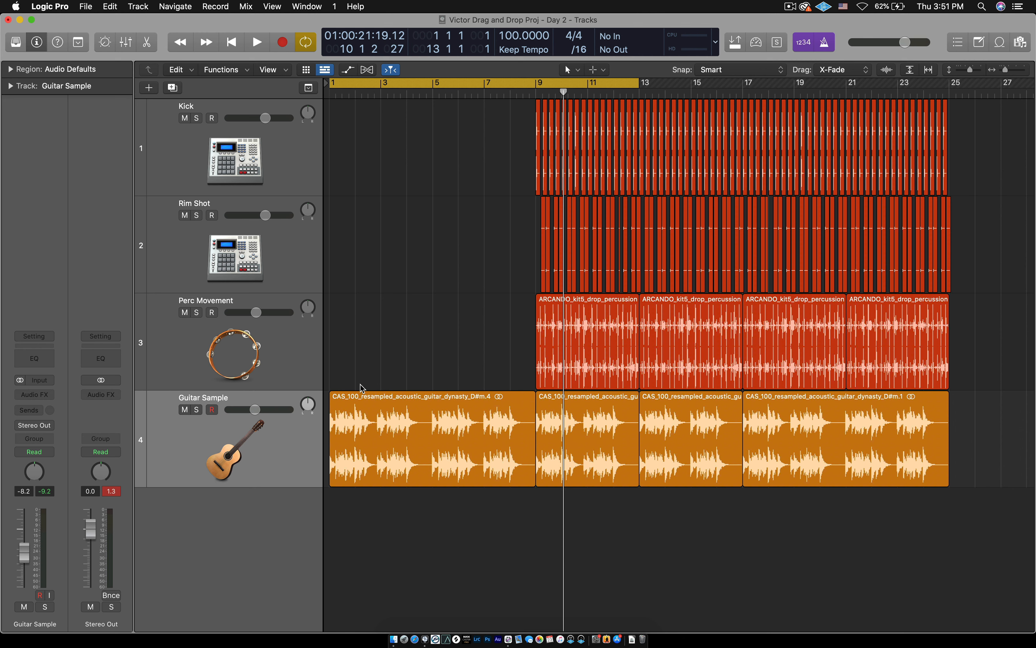
{"action": "left_click", "coordinate": [238, 356]}
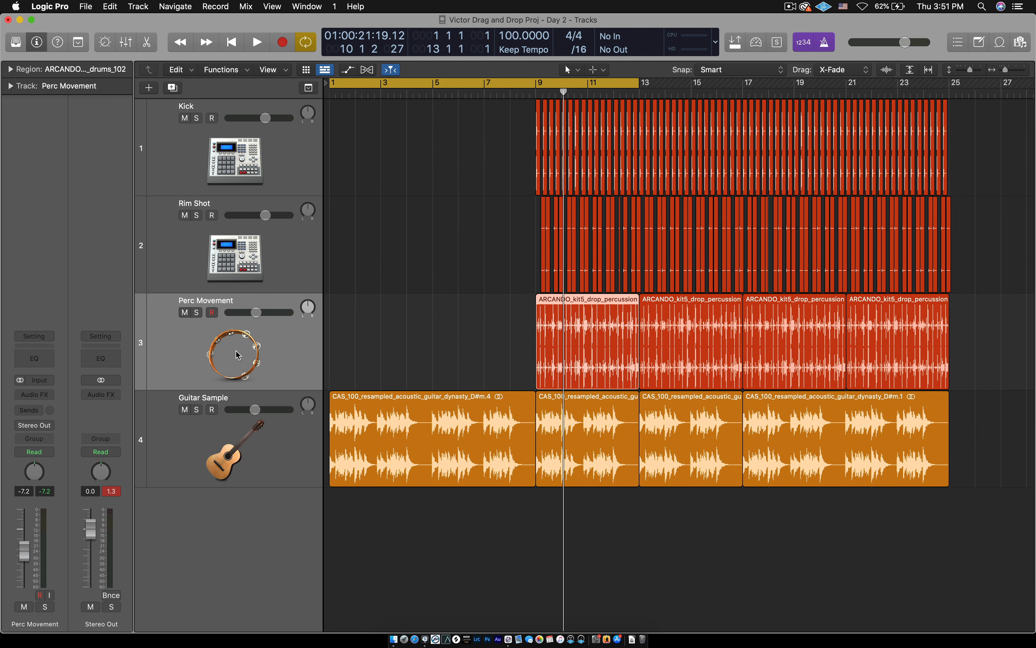
{"action": "left_click", "coordinate": [236, 455]}
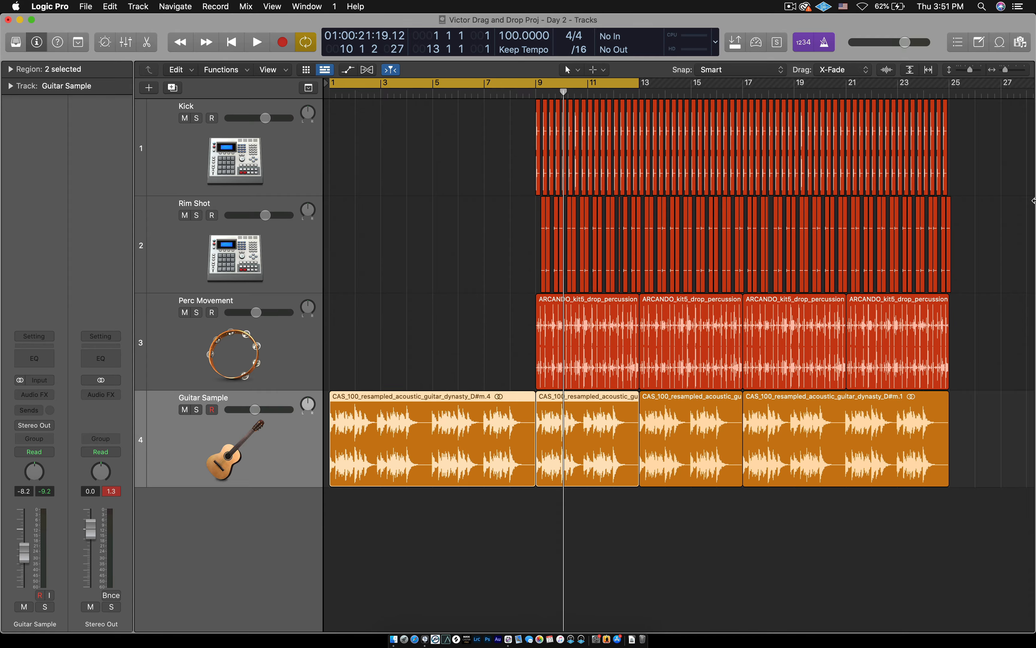
Narrow the project window to expose the desktop and open the Liquid One Shots folder in Finder.
{"action": "left_click_drag", "start_coordinate": [1034, 201], "coordinate": [767, 201]}
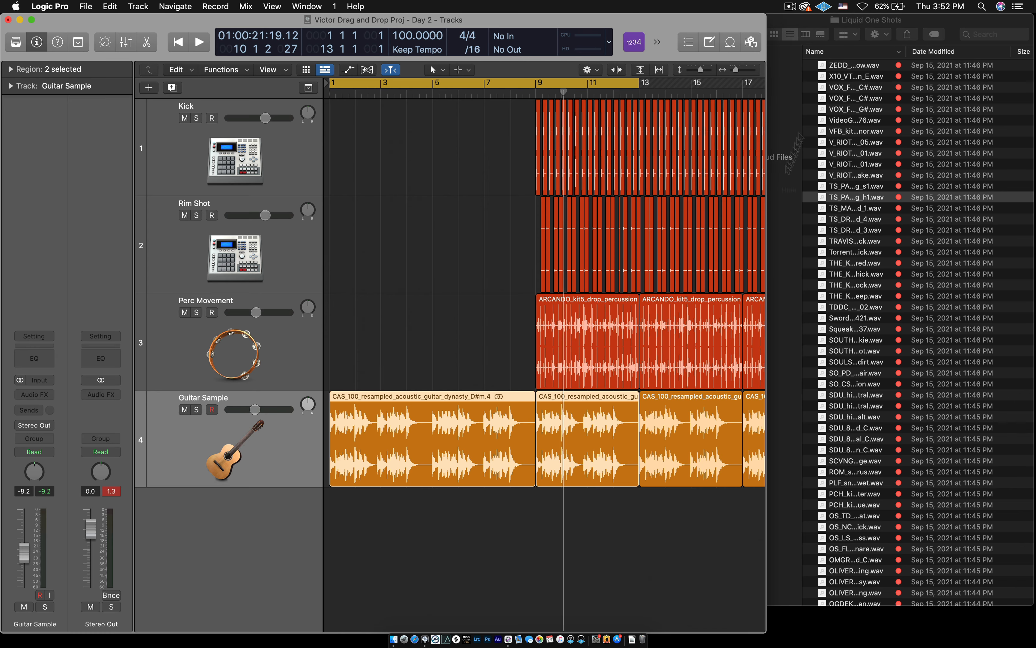
{"action": "left_click", "coordinate": [822, 19]}
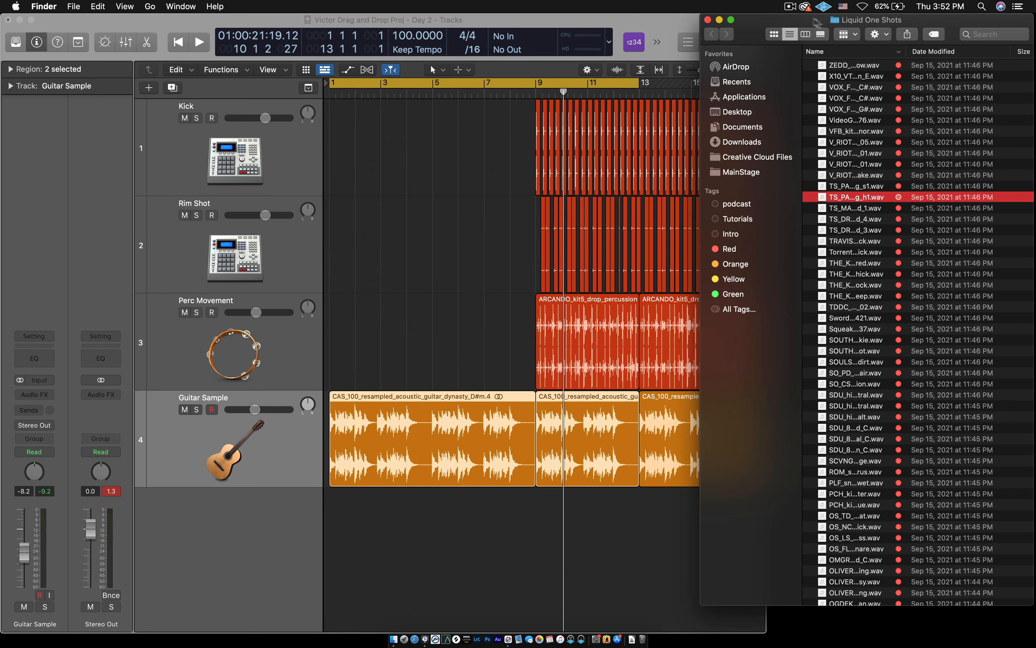
{"action": "left_click", "coordinate": [709, 20]}
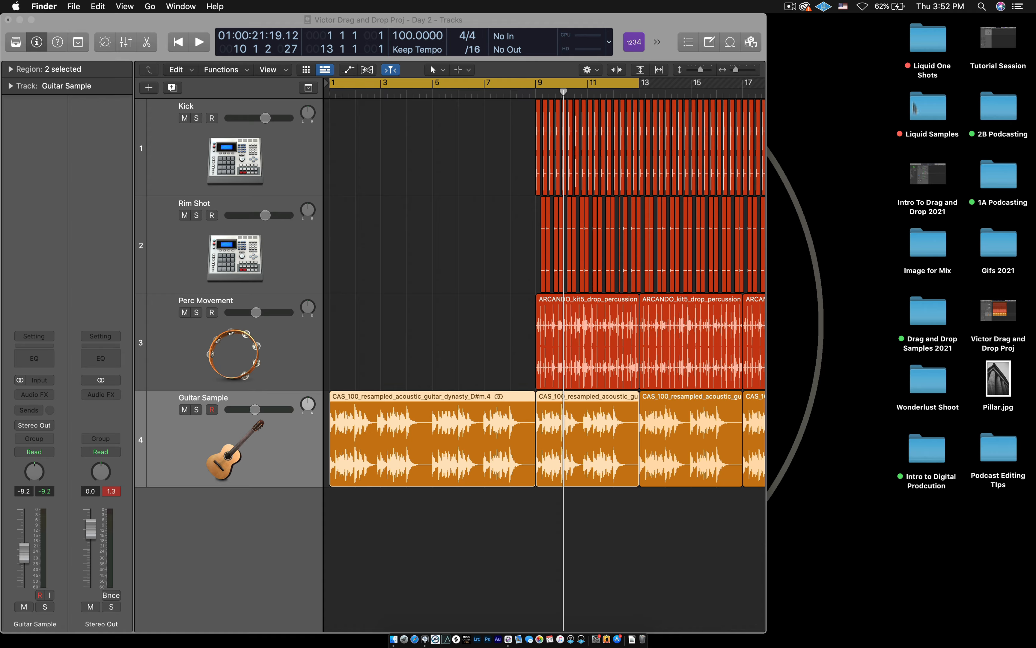
{"action": "double_click", "coordinate": [934, 75]}
Preview the one-shot samples in order from ZEDD_Kick_clean_Happy_Now.wav down to the crash_big_h1 cymbal sample.
{"action": "left_click", "coordinate": [854, 66]}
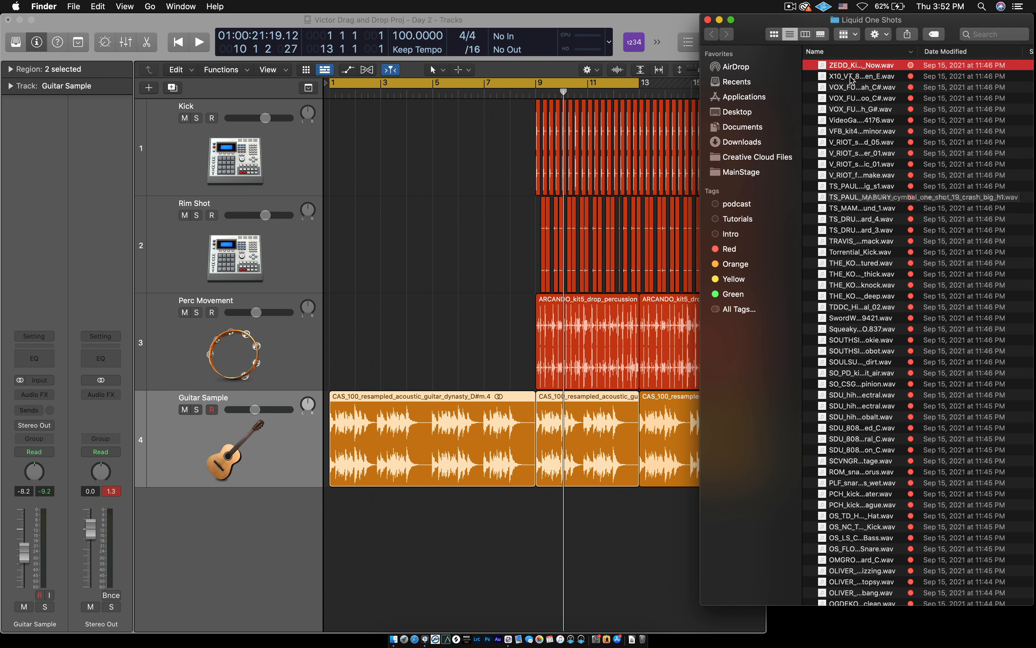
{"action": "left_click", "coordinate": [852, 88]}
{"action": "left_click", "coordinate": [851, 67]}
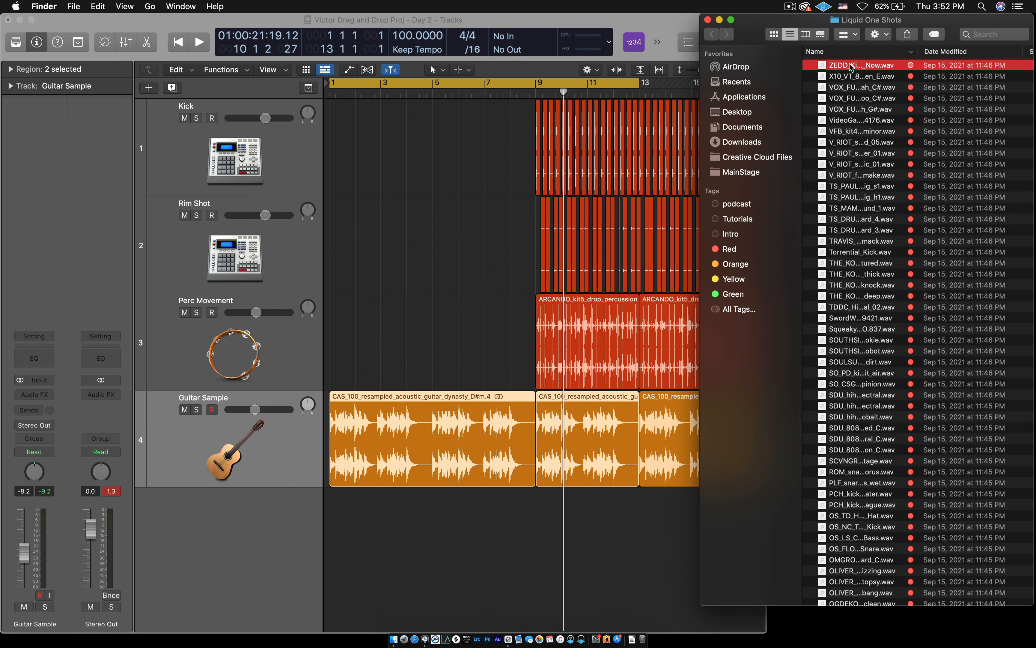
{"action": "key", "text": "space"}
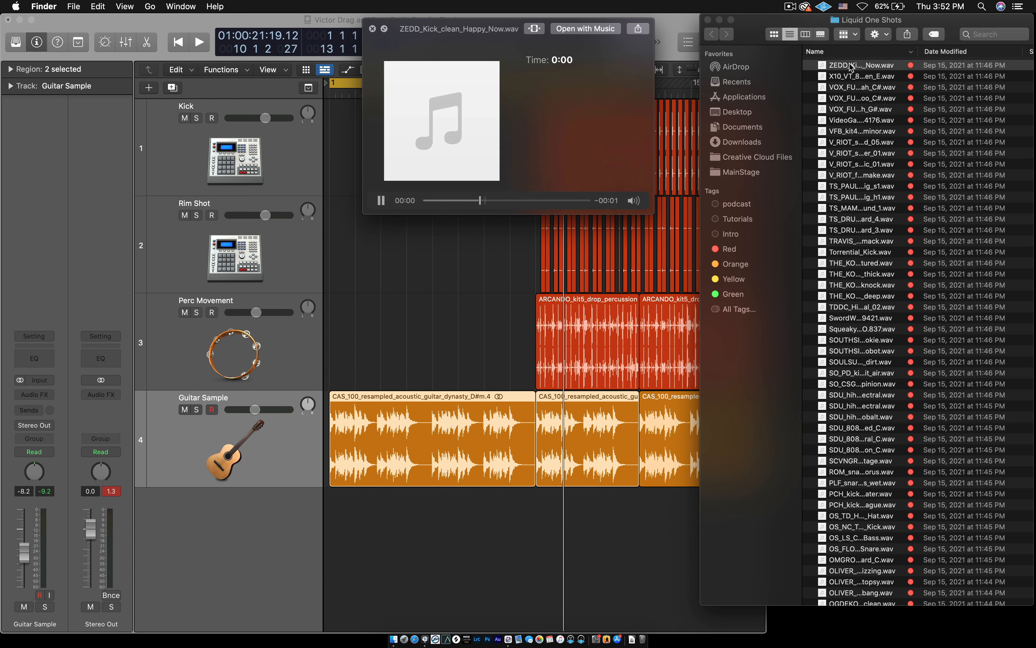
{"action": "key", "text": "Down"}
{"action": "key", "text": "Down"}
{"action": "key", "text": "Down"}
{"action": "key", "text": "Down"}
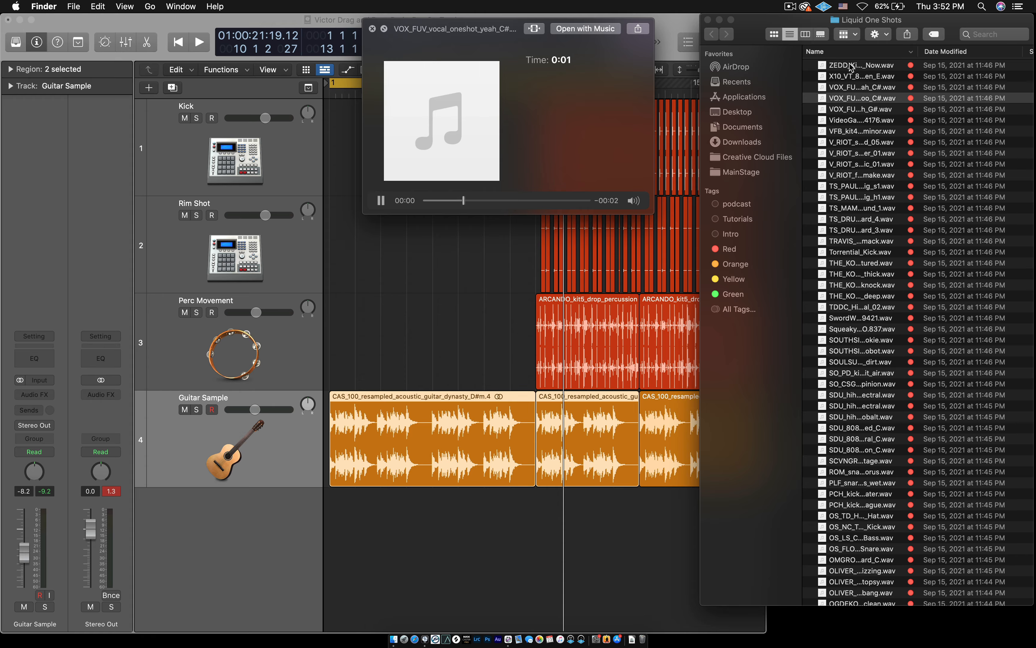
{"action": "key", "text": "Down"}
{"action": "key", "text": "Down"}
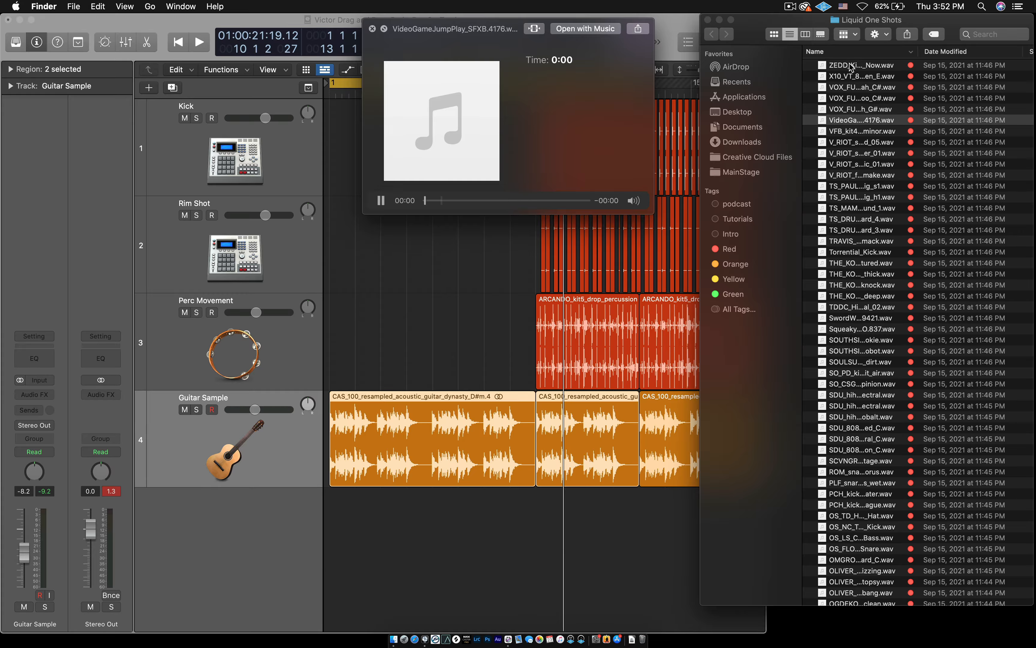
{"action": "key", "text": "Down"}
{"action": "key", "text": "Down"}
{"action": "key", "text": "Down"}
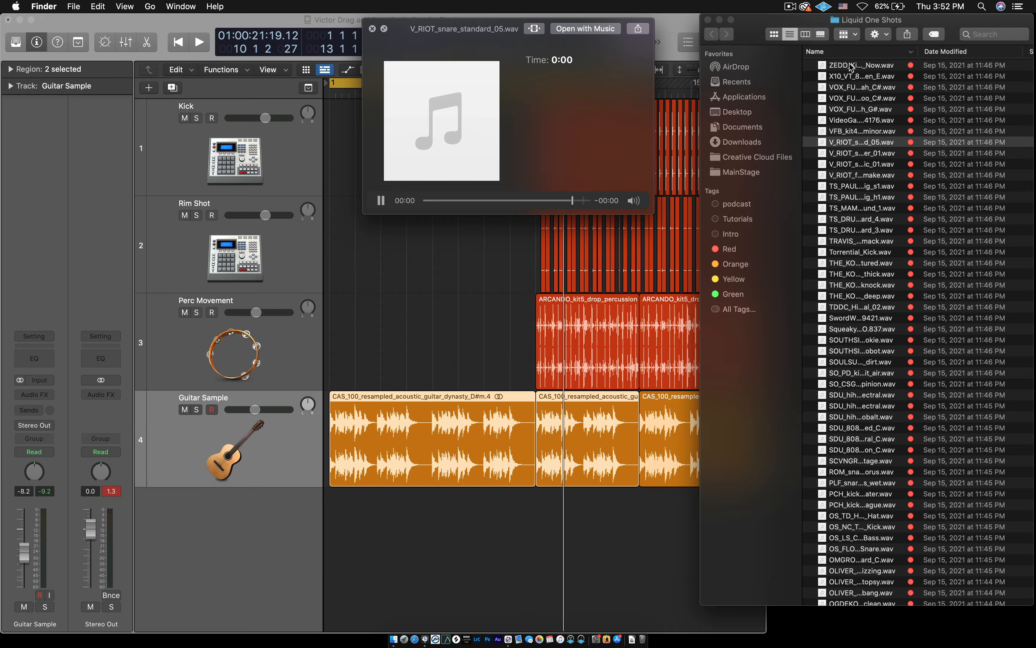
{"action": "key", "text": "Down"}
{"action": "key", "text": "Down"}
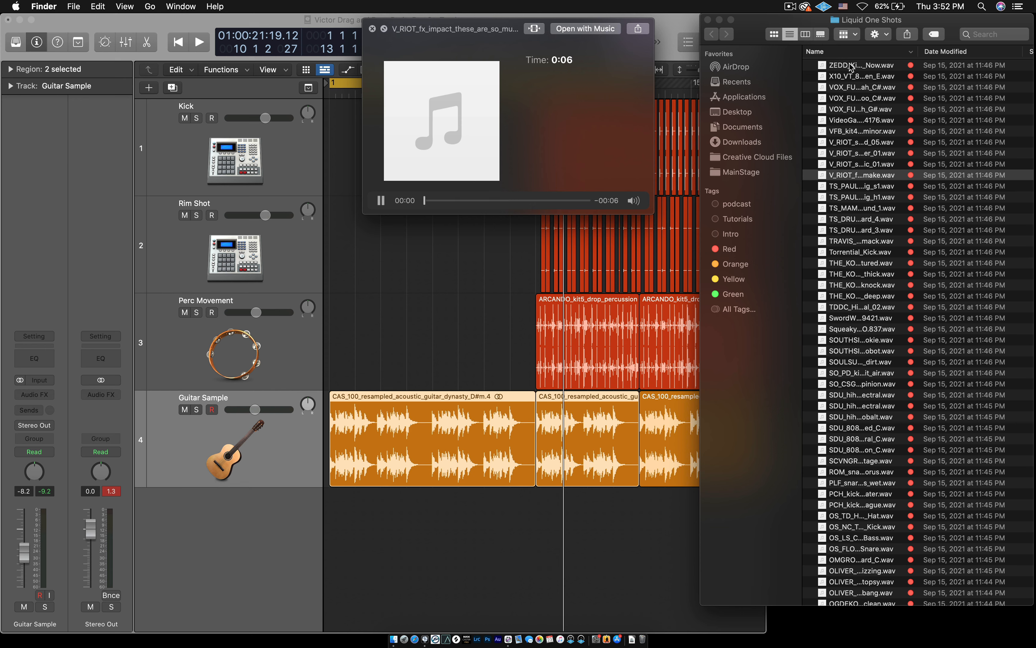
{"action": "key", "text": "Down"}
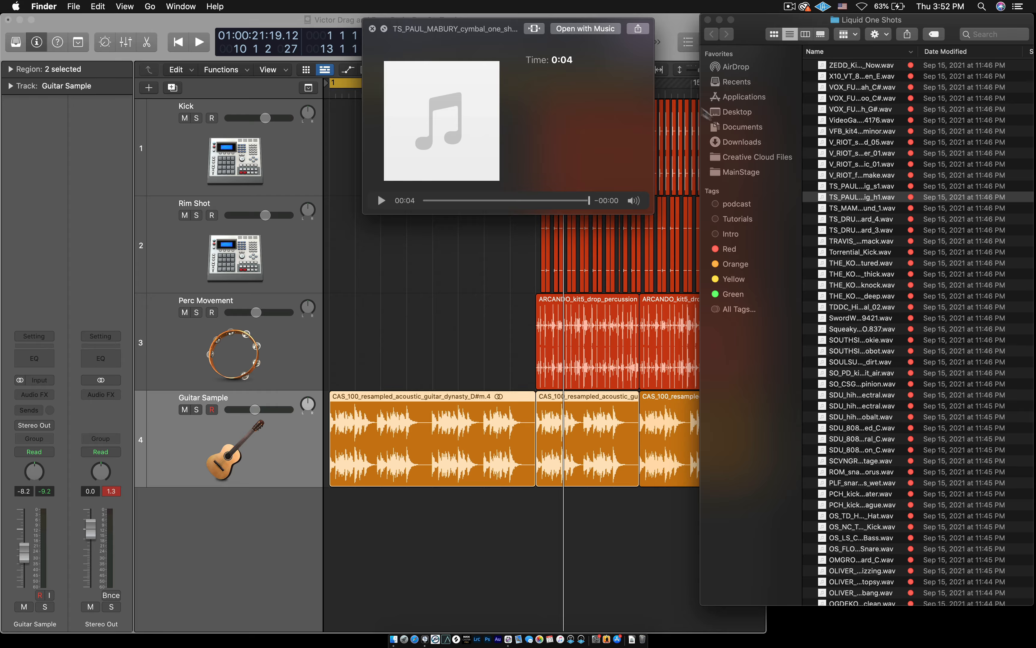
{"action": "key", "text": "space"}
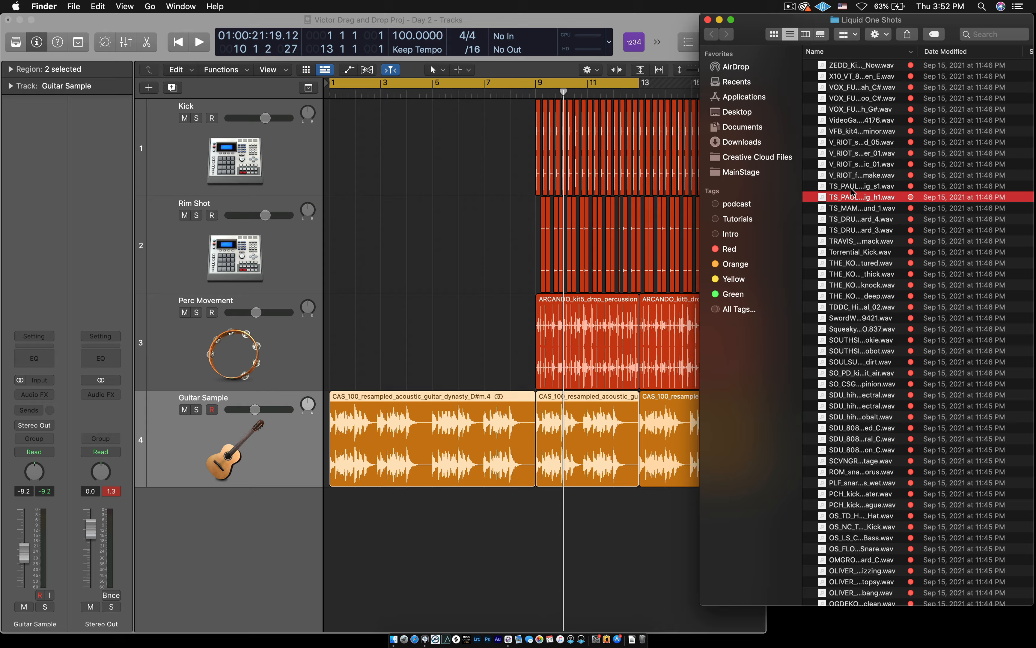
Import the crash_big_h1 cymbal one-shot onto a new track at bar 7, then close the sample folder and widen the project window again.
{"action": "left_click_drag", "start_coordinate": [858, 198], "coordinate": [484, 552]}
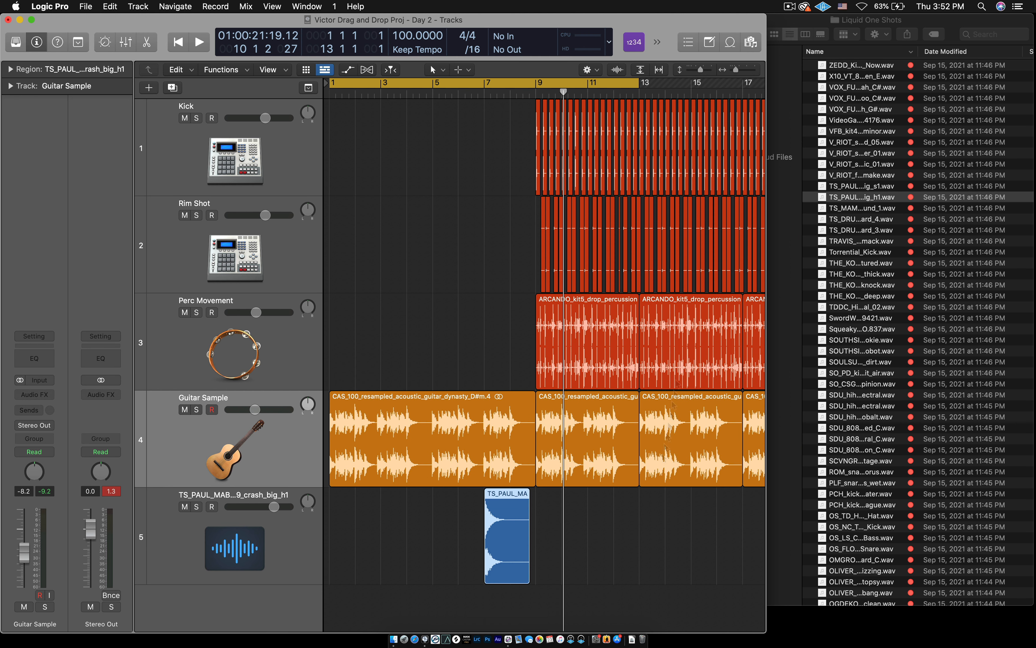
{"action": "left_click", "coordinate": [805, 22]}
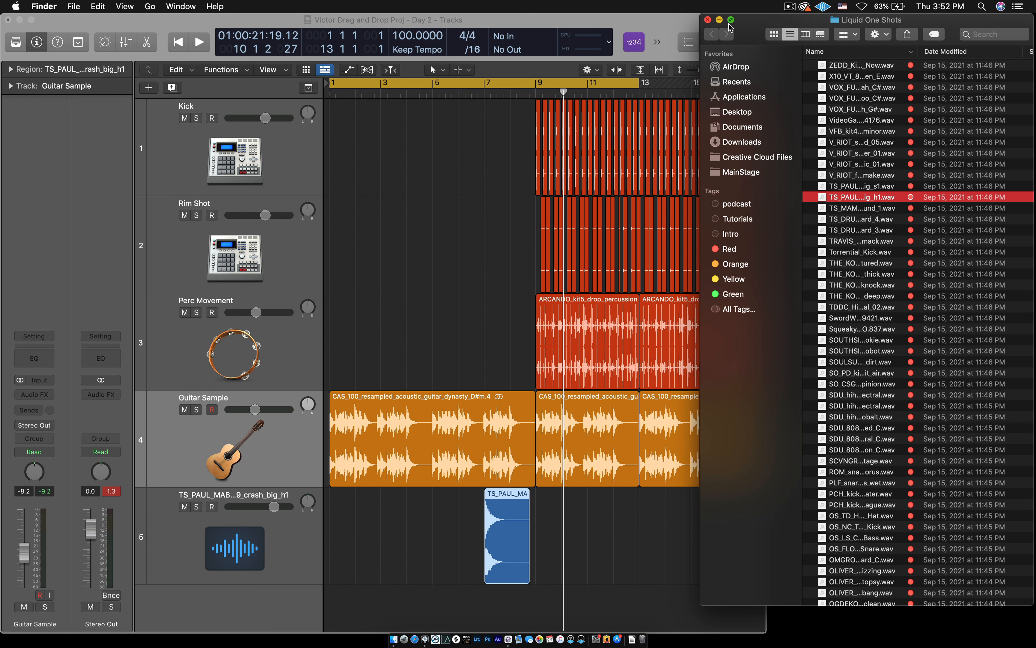
{"action": "left_click", "coordinate": [708, 20]}
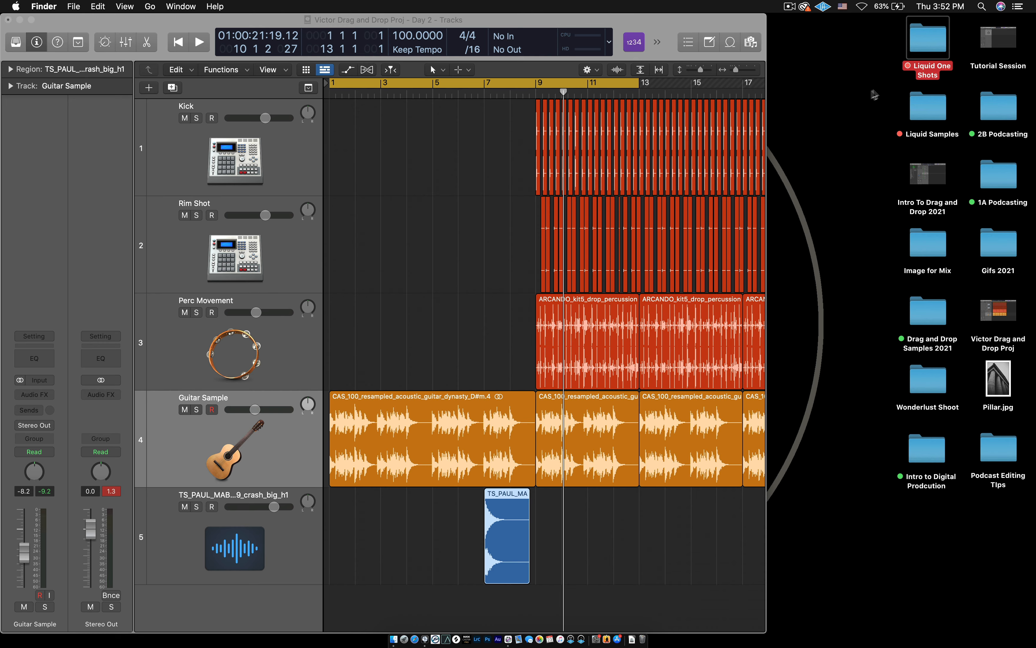
{"action": "double_click", "coordinate": [767, 90]}
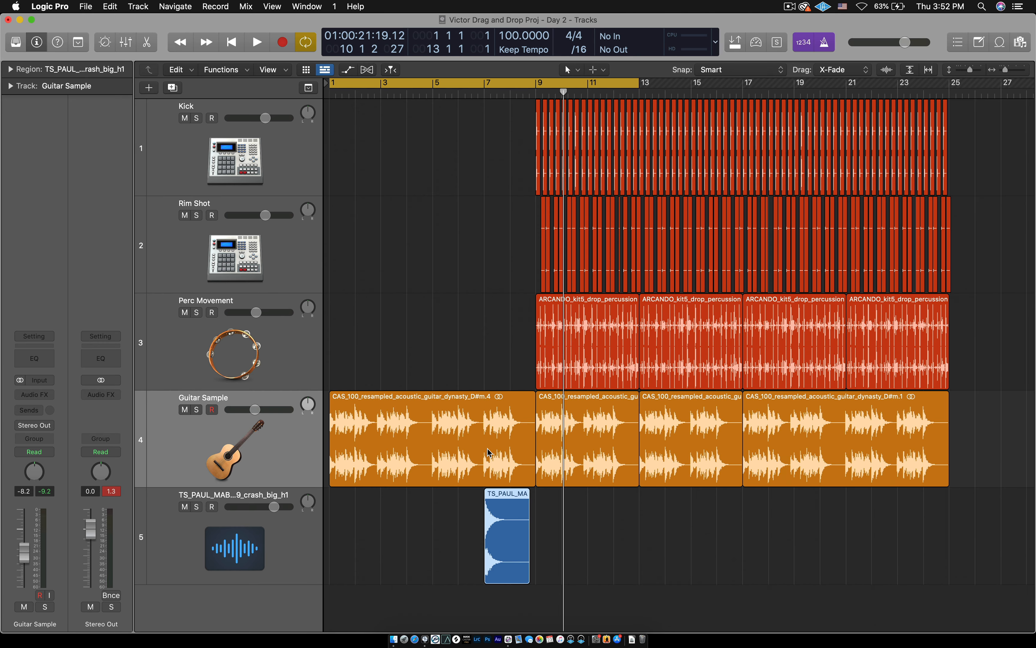
Examine the crash cymbal region's waveform and its position relative to the guitar and drum regions around bars 7 to 9.
{"action": "scroll", "coordinate": [445, 516], "scroll_direction": "down", "scroll_amount": 1}
{"action": "scroll", "coordinate": [444, 516], "scroll_direction": "up", "scroll_amount": 5}
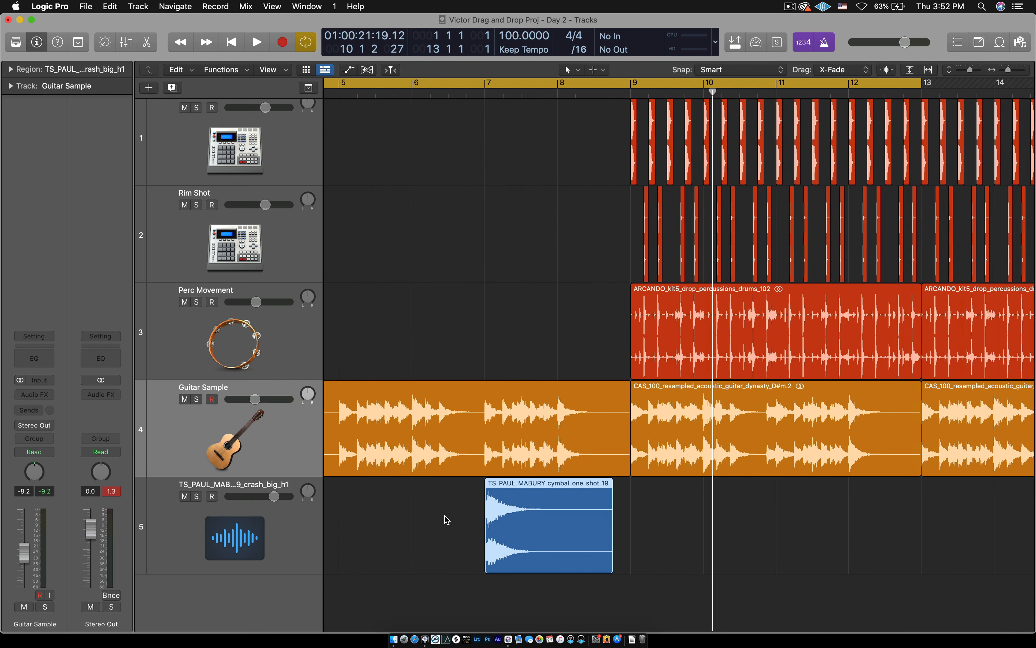
{"action": "scroll", "coordinate": [444, 516], "scroll_direction": "up", "scroll_amount": 2}
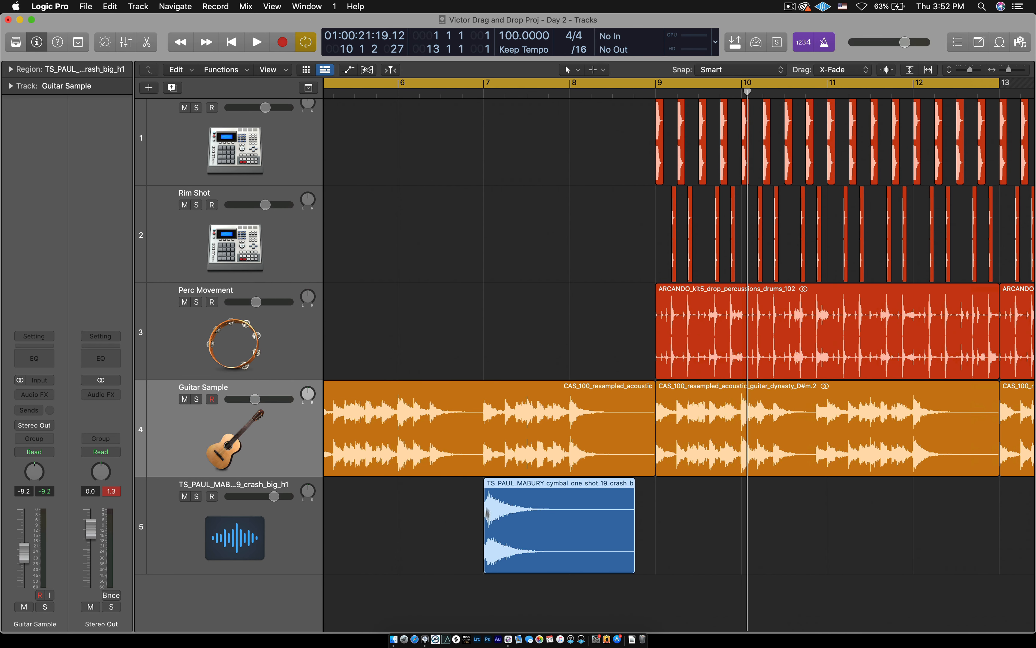
{"action": "left_click", "coordinate": [450, 517]}
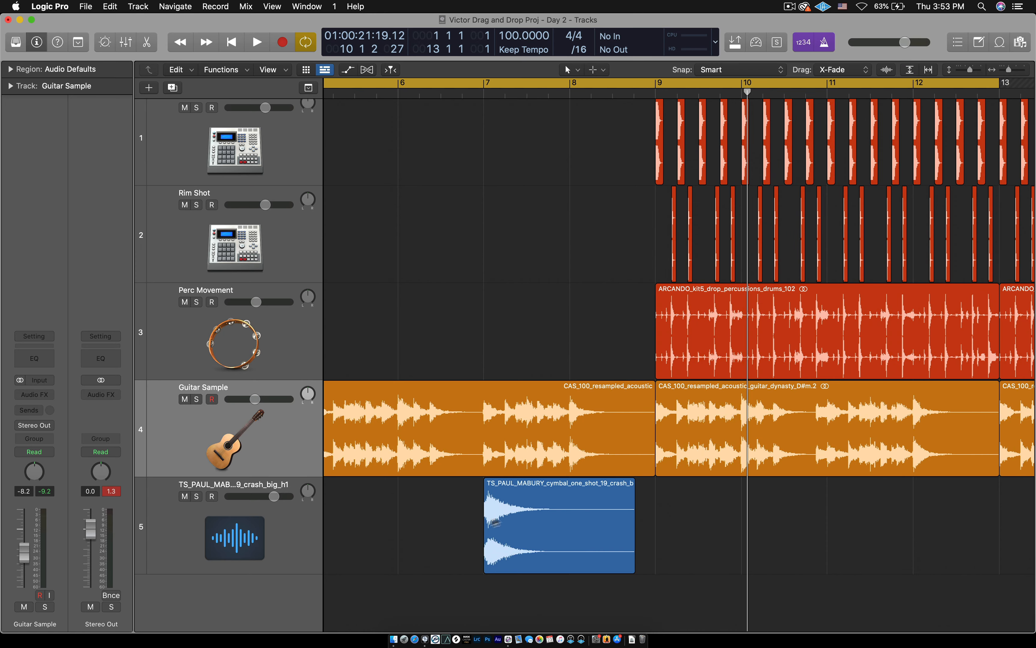
{"action": "scroll", "coordinate": [474, 525], "scroll_direction": "down", "scroll_amount": 1}
{"action": "left_click_drag", "start_coordinate": [557, 528], "coordinate": [560, 525]}
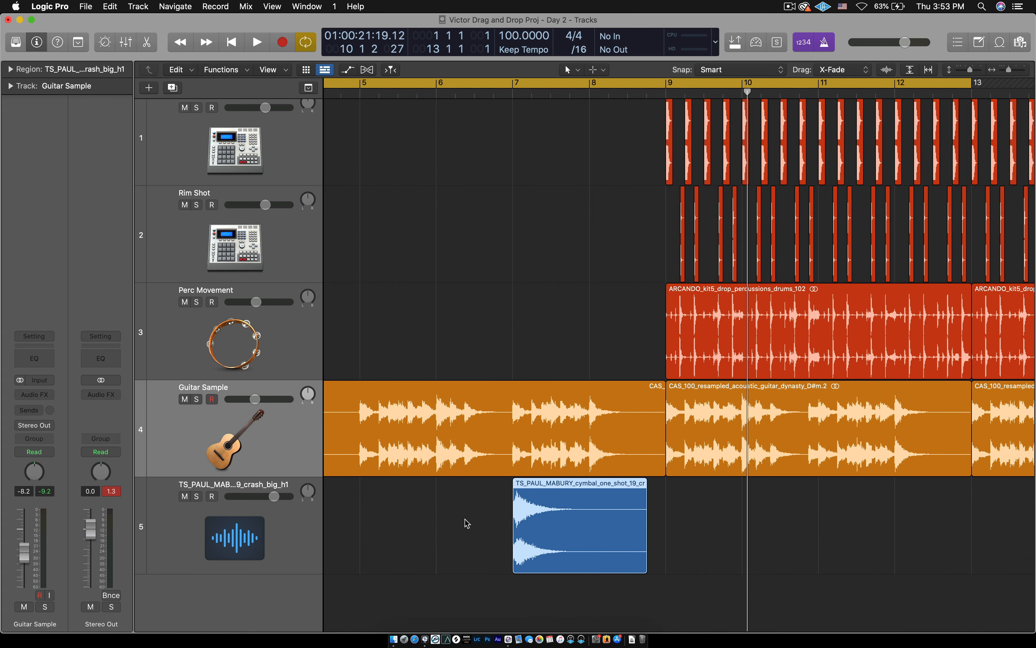
{"action": "scroll", "coordinate": [464, 519], "scroll_direction": "down", "scroll_amount": 5}
{"action": "scroll", "coordinate": [428, 524], "scroll_direction": "up", "scroll_amount": 5}
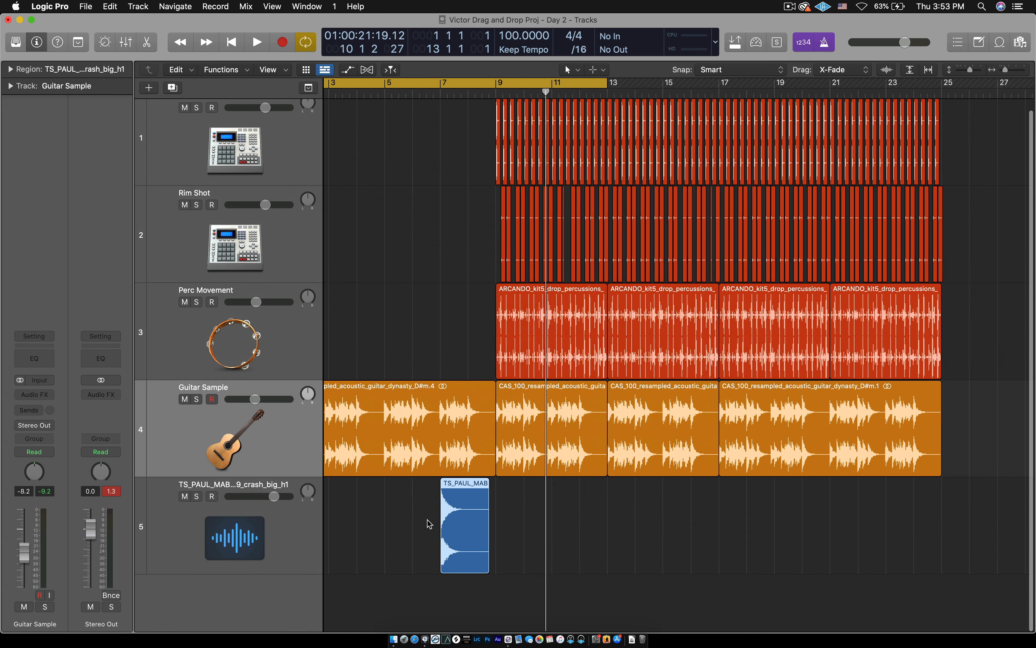
{"action": "left_click", "coordinate": [575, 526]}
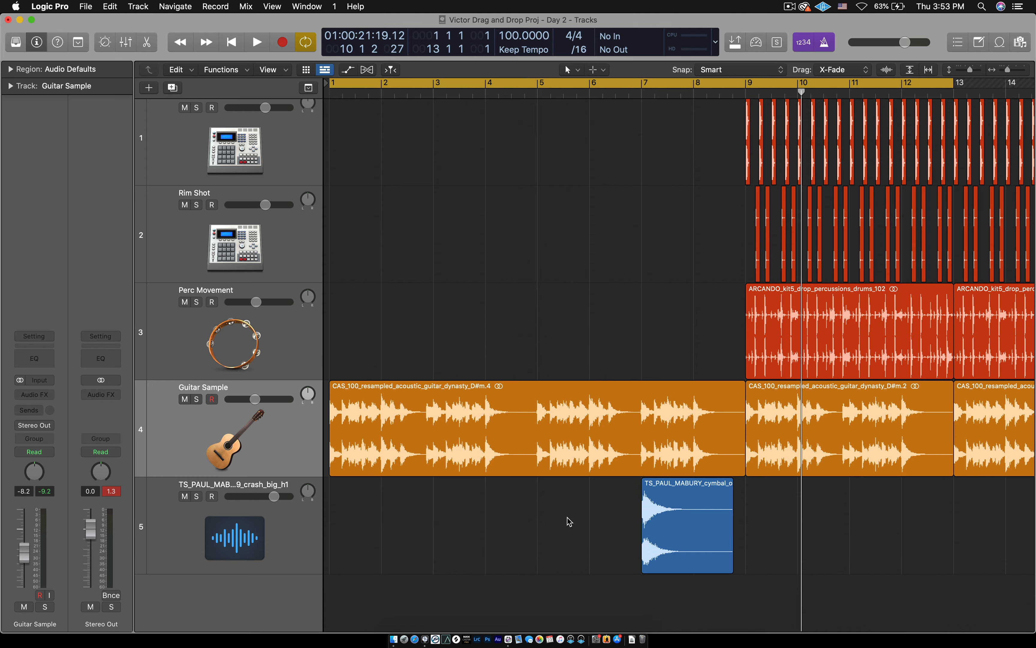
Bounce the crash cymbal region in place to a new track named Revrs Cymb, with the source set to Leave.
{"action": "left_click", "coordinate": [675, 513]}
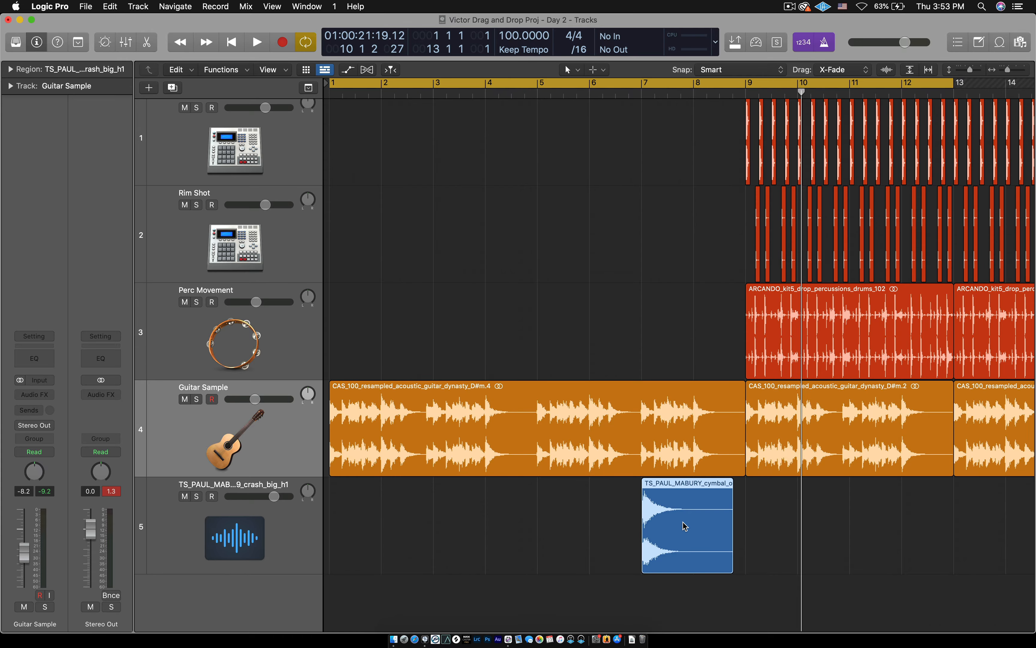
{"action": "scroll", "coordinate": [683, 522], "scroll_direction": "down", "scroll_amount": 1}
{"action": "right_click", "coordinate": [683, 528]}
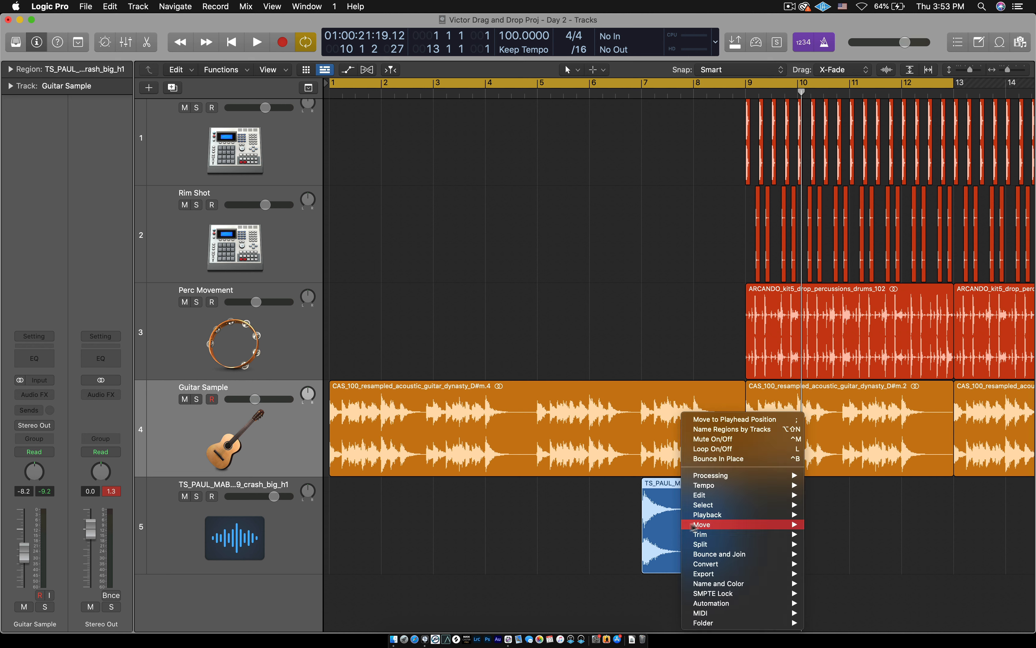
{"action": "mouse_move", "coordinate": [721, 549]}
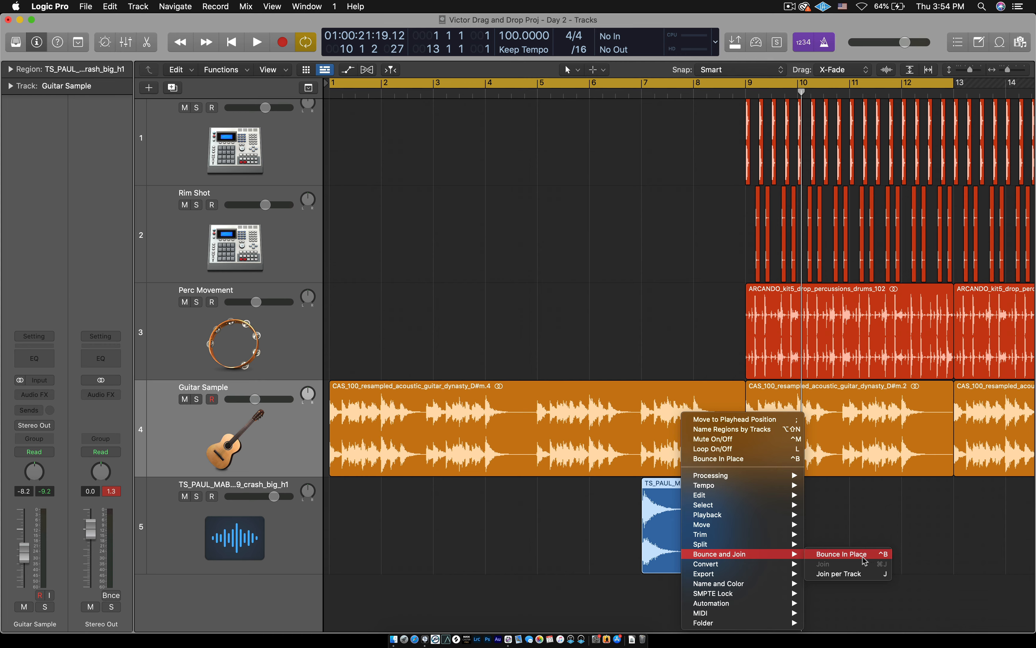
{"action": "left_click", "coordinate": [825, 556]}
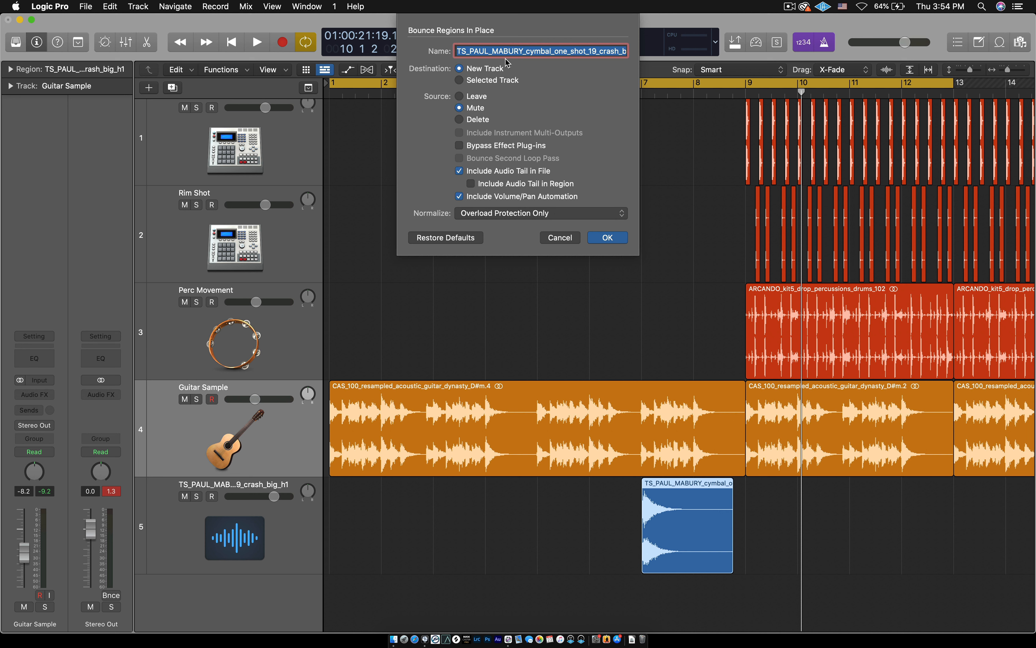
{"action": "type", "text": "Revrs Cymbol"}
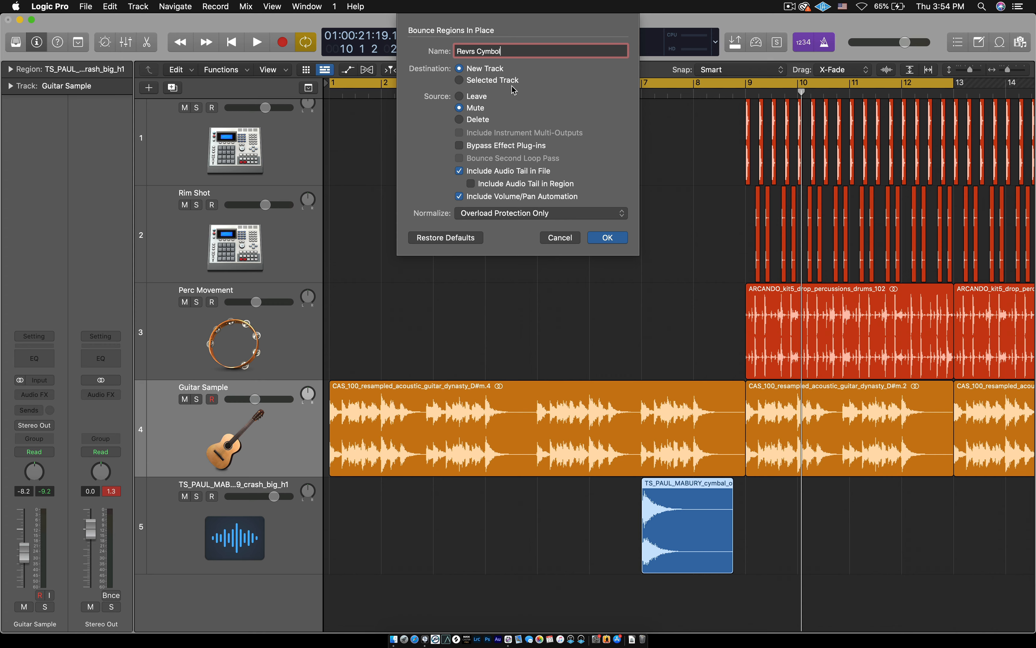
{"action": "key", "text": "BackSpace"}
{"action": "key", "text": "BackSpace"}
{"action": "left_click", "coordinate": [460, 97]}
{"action": "left_click", "coordinate": [607, 238]}
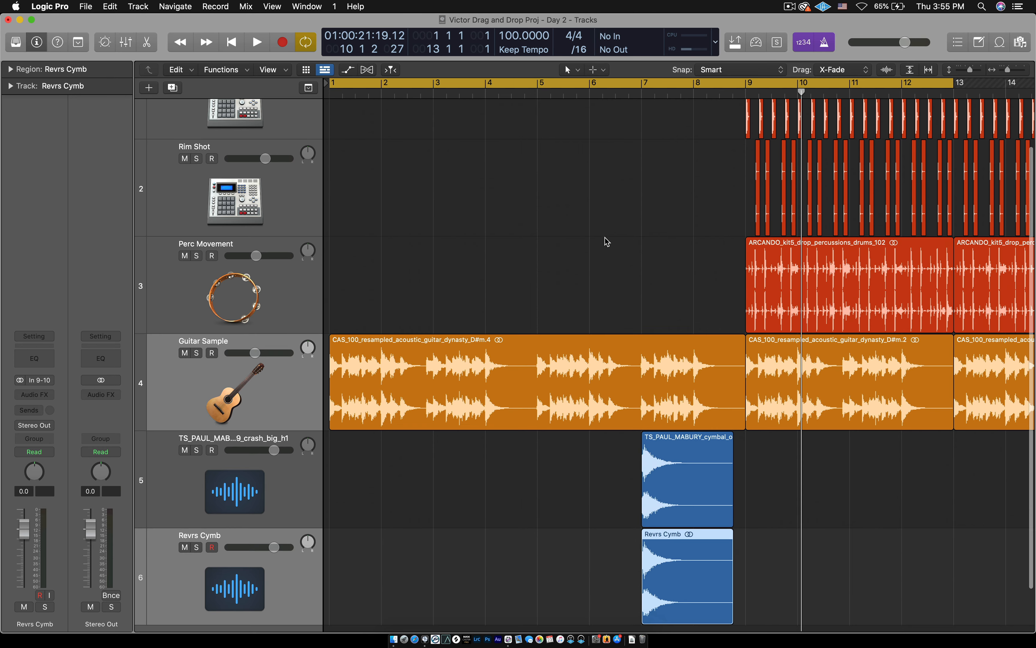
Compare the original crash cymbal region with the Revrs Cymb copy and select the original crash cymbal track.
{"action": "scroll", "coordinate": [663, 253], "scroll_direction": "down", "scroll_amount": 2}
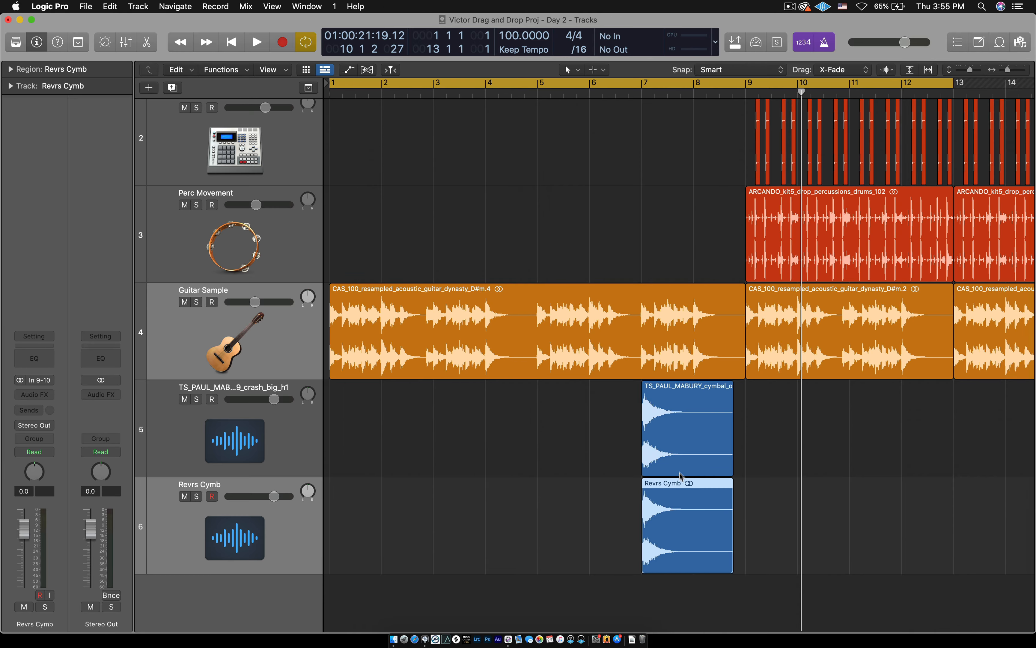
{"action": "left_click", "coordinate": [704, 435]}
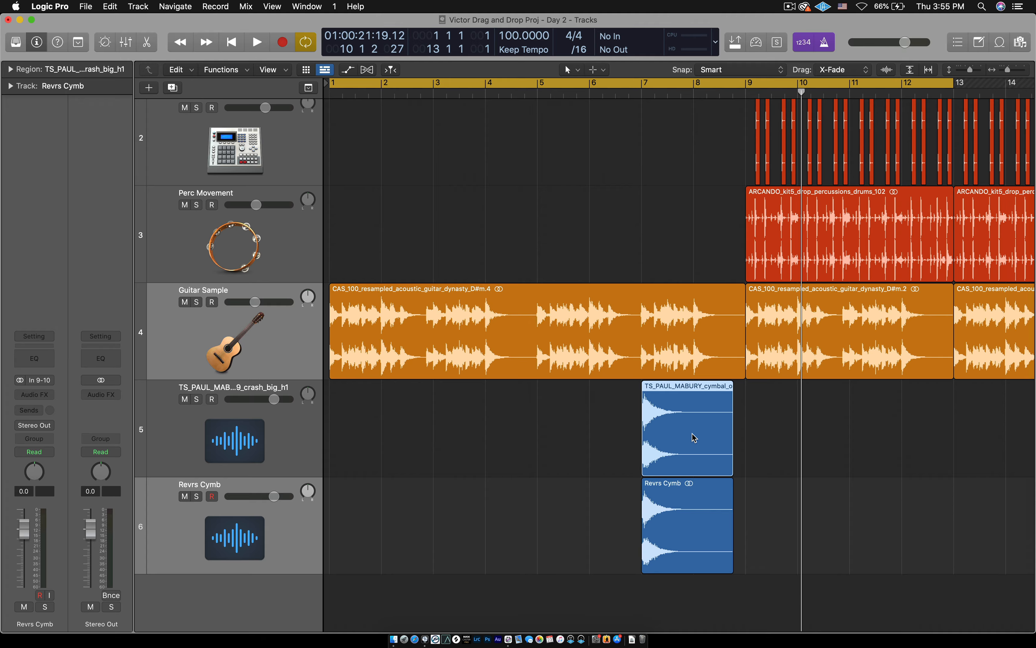
{"action": "left_click", "coordinate": [257, 526]}
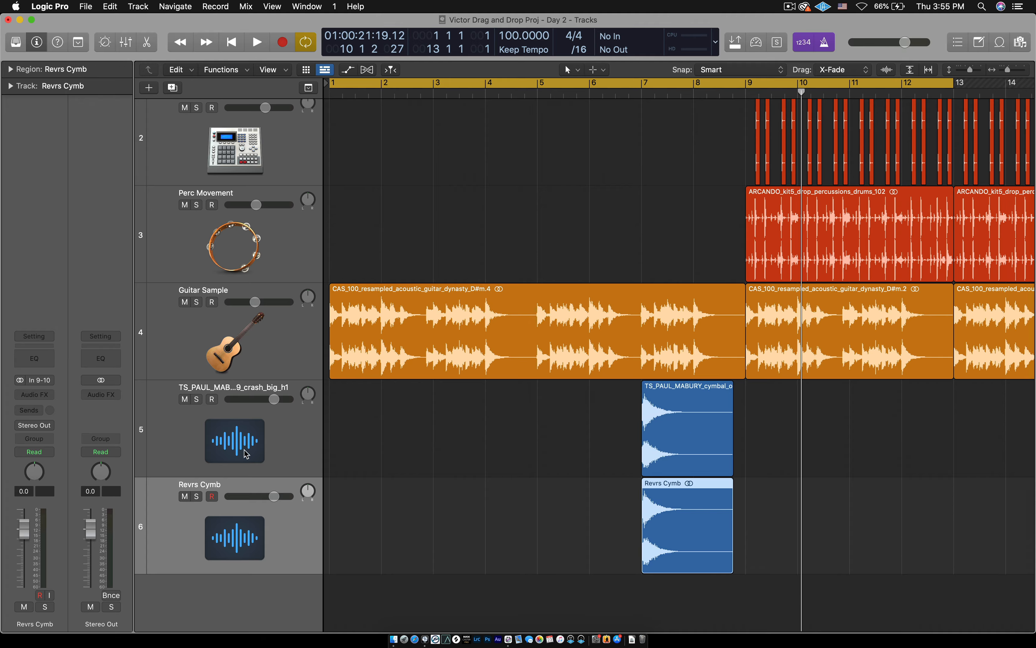
{"action": "left_click", "coordinate": [242, 443]}
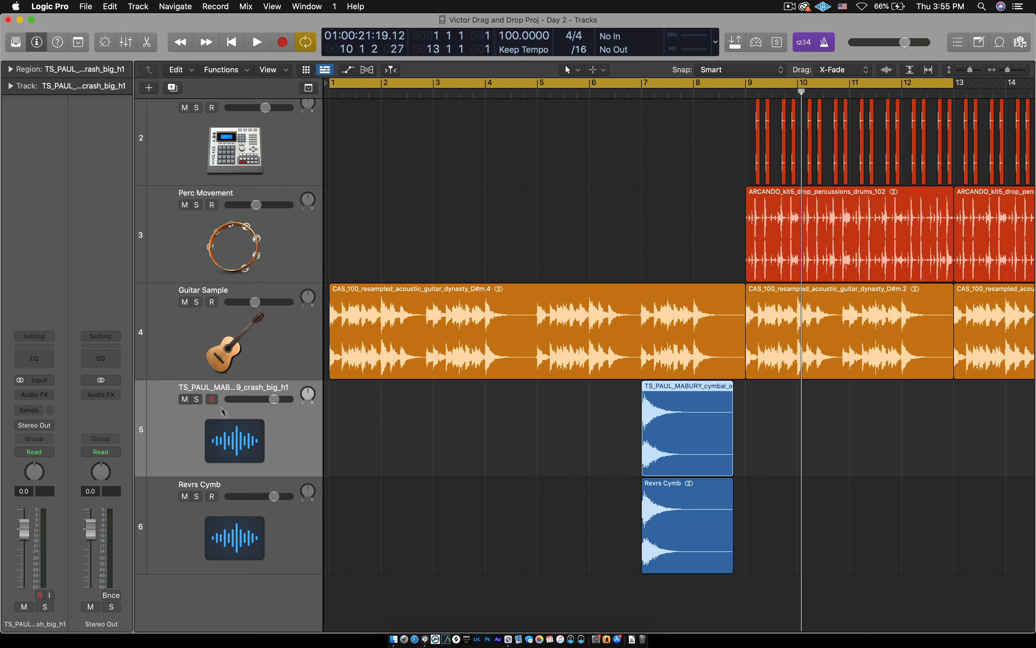
Rename the original crash cymbal track as Cymbol.
{"action": "double_click", "coordinate": [207, 388]}
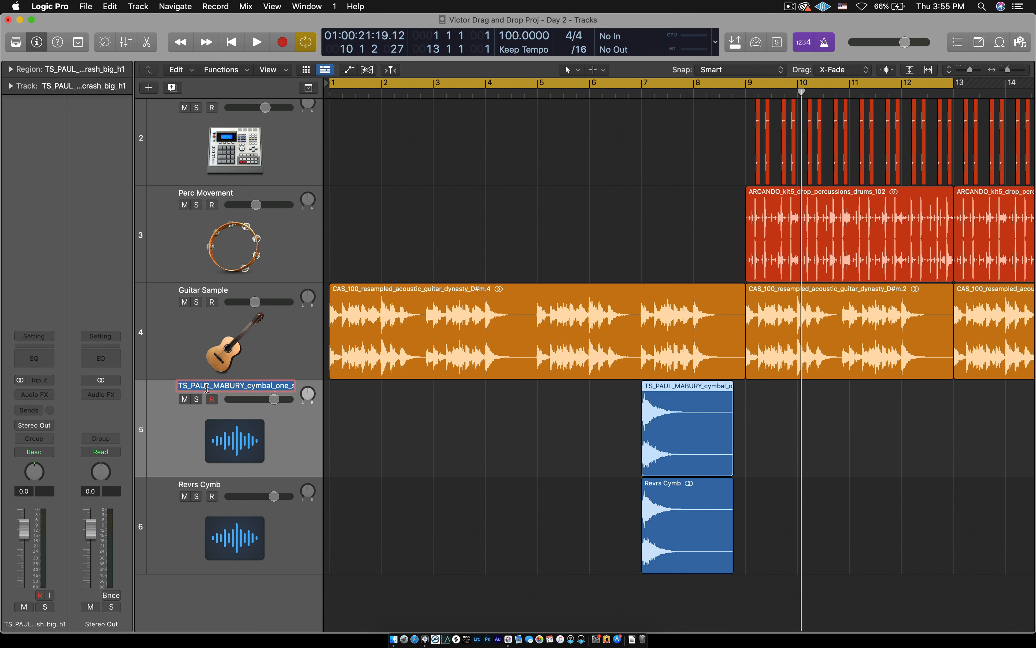
{"action": "type", "text": "Cymbol"}
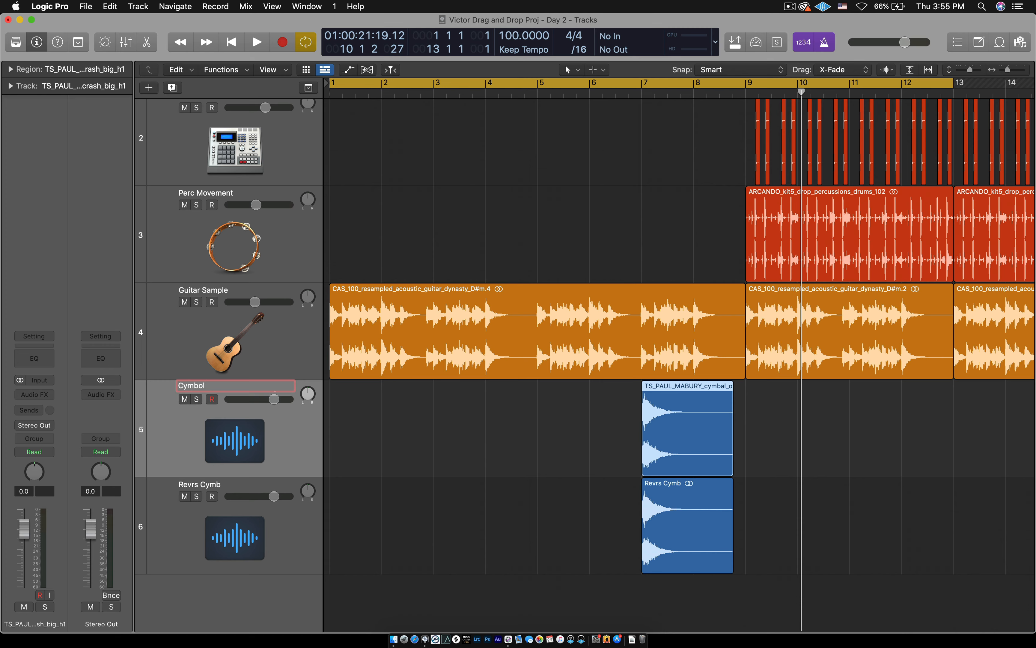
{"action": "key", "text": "Return"}
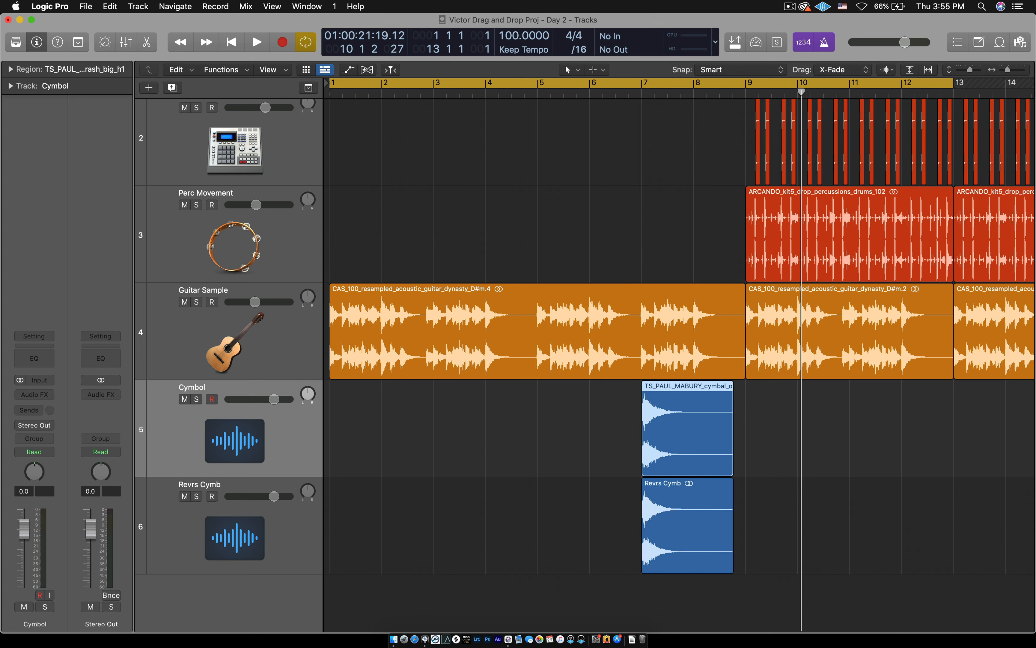
{"action": "left_click", "coordinate": [197, 523]}
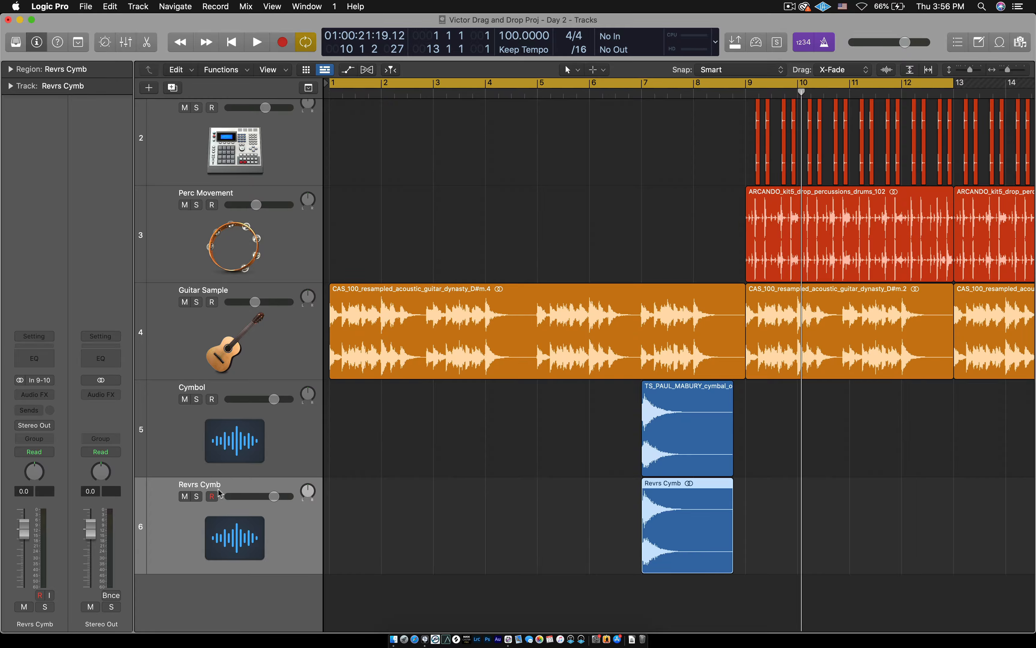
Change the Cymbol track's icon to the bronze cymbal from the Drums category.
{"action": "left_click", "coordinate": [241, 429]}
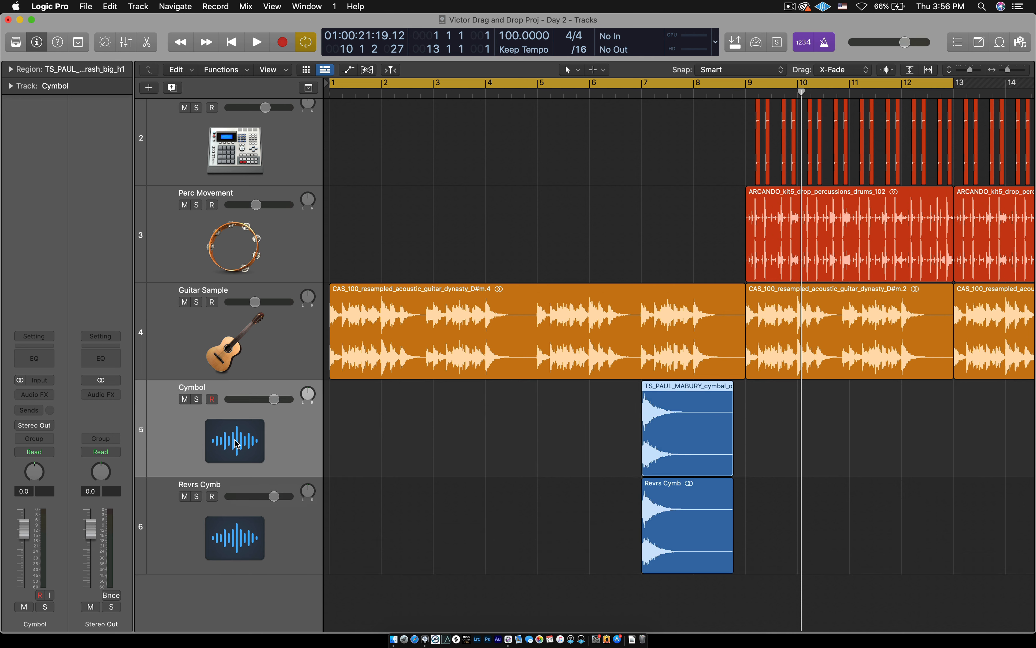
{"action": "left_click", "coordinate": [237, 444]}
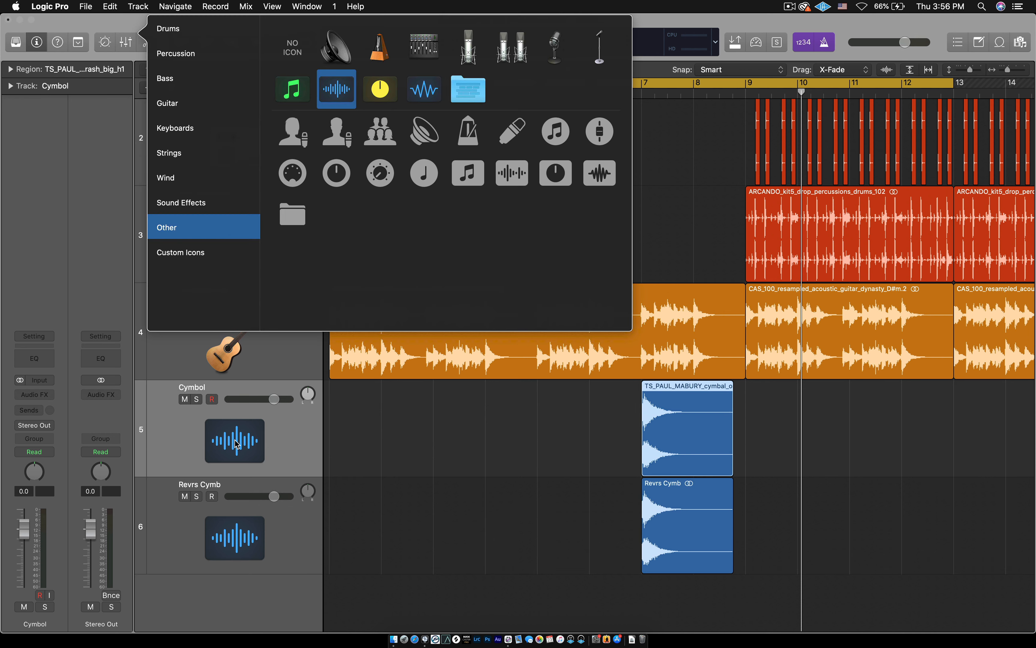
{"action": "left_click", "coordinate": [180, 36]}
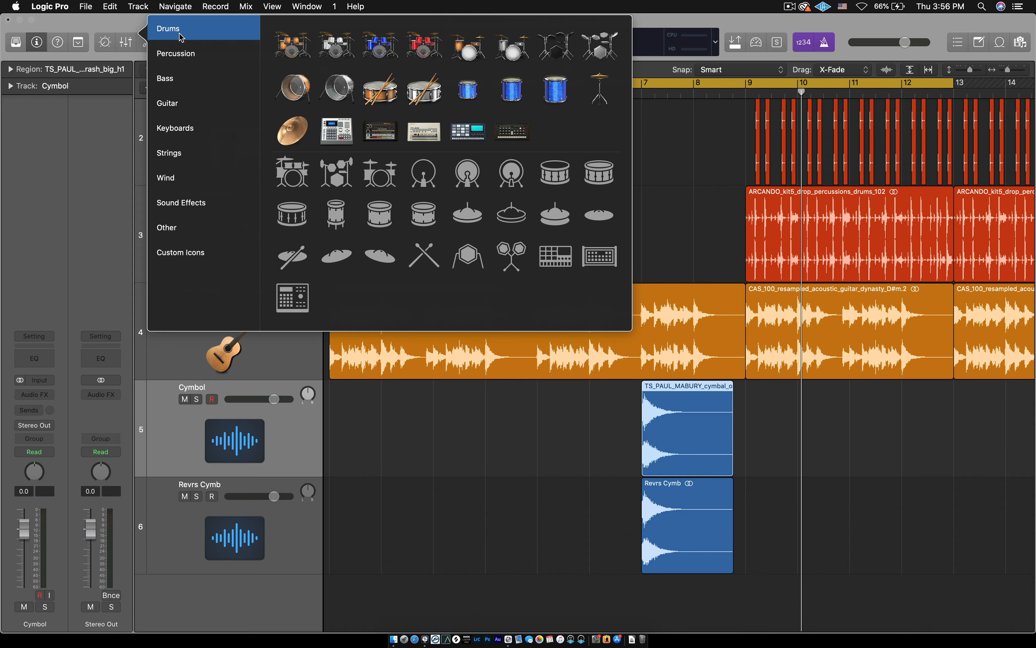
{"action": "left_click", "coordinate": [295, 134]}
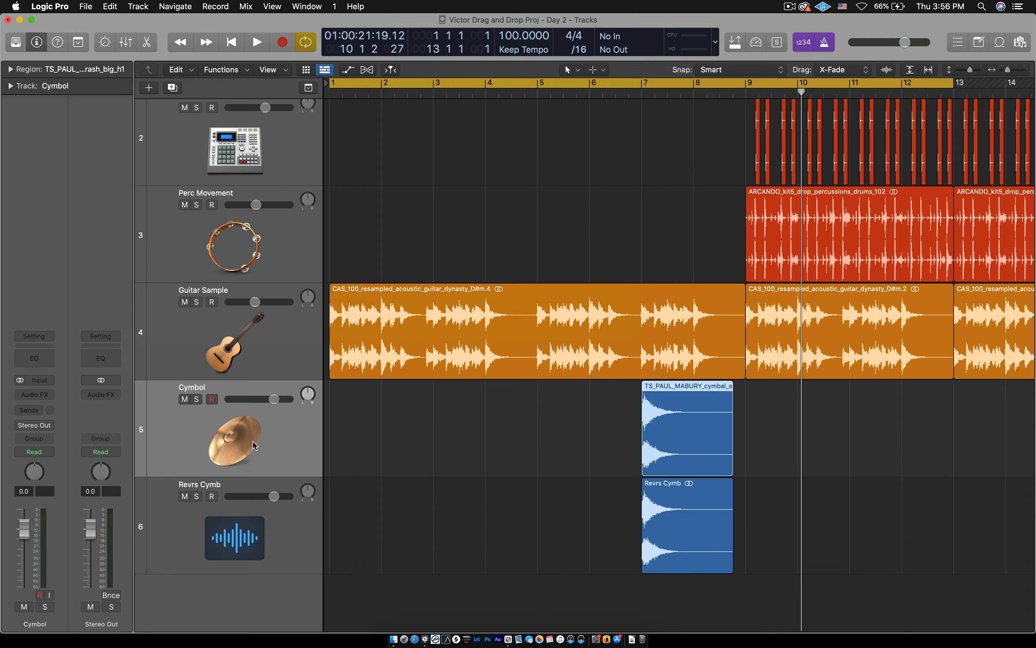
Give the Revrs Cymb track the same bronze cymbal icon from the Drums category.
{"action": "left_click", "coordinate": [240, 537]}
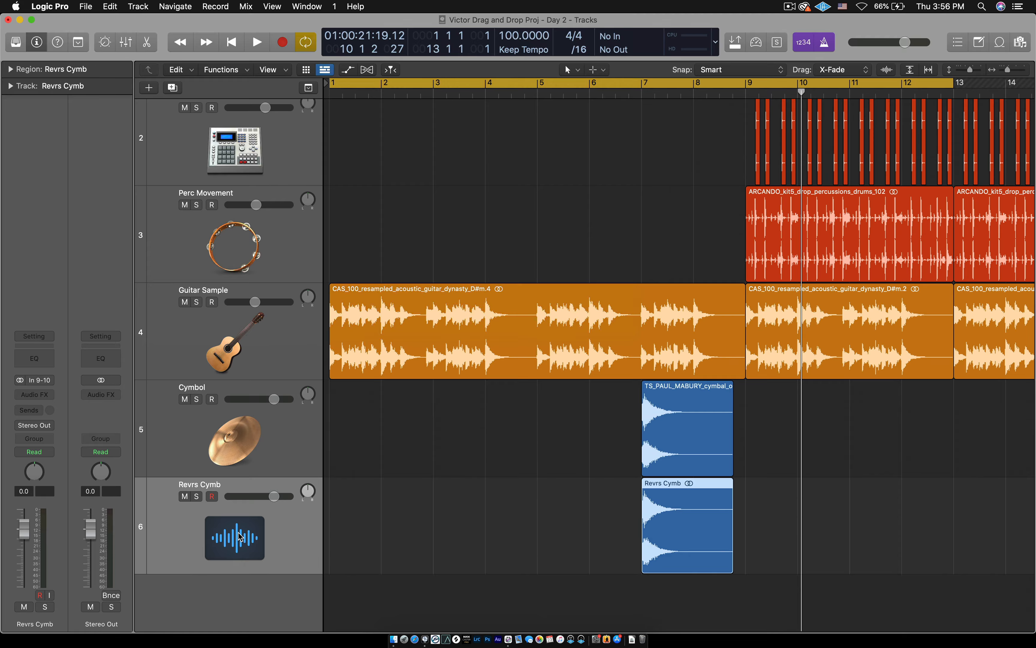
{"action": "left_click", "coordinate": [240, 536]}
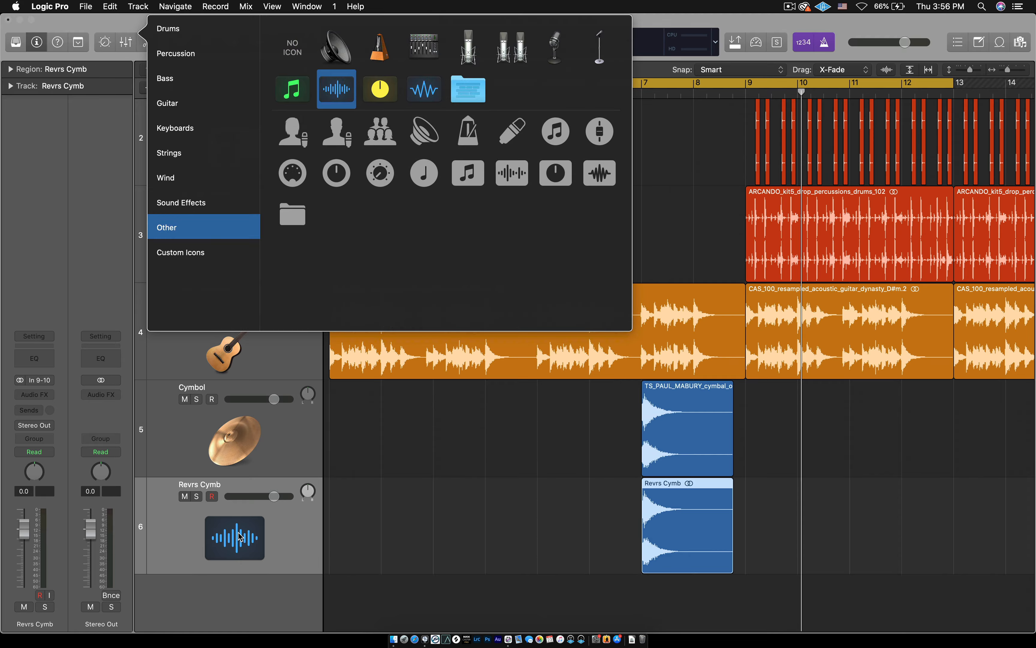
{"action": "left_click", "coordinate": [177, 30]}
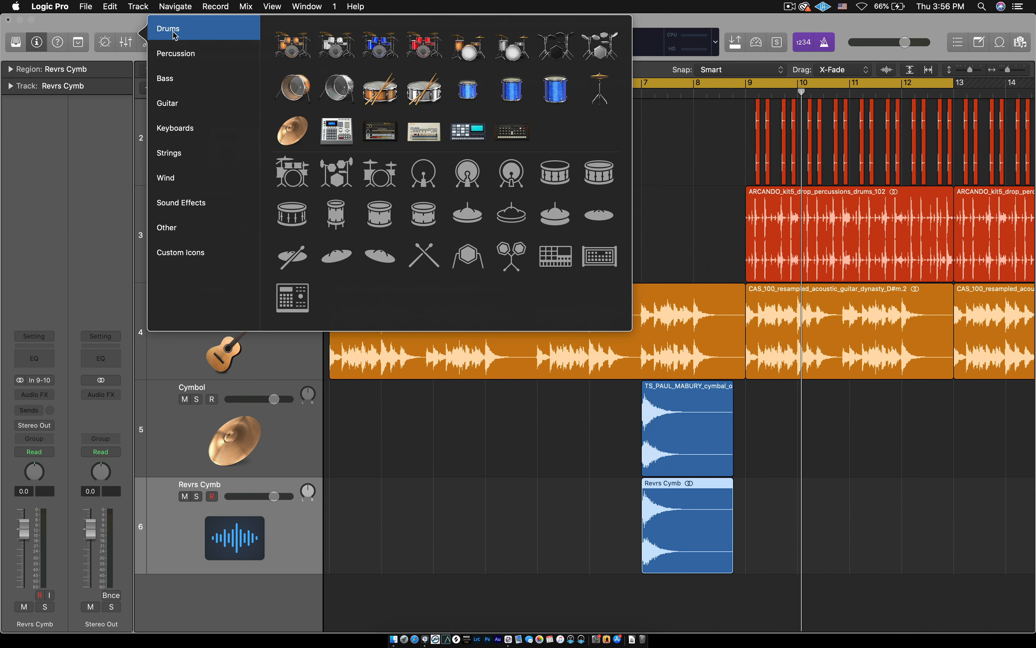
{"action": "left_click", "coordinate": [292, 131]}
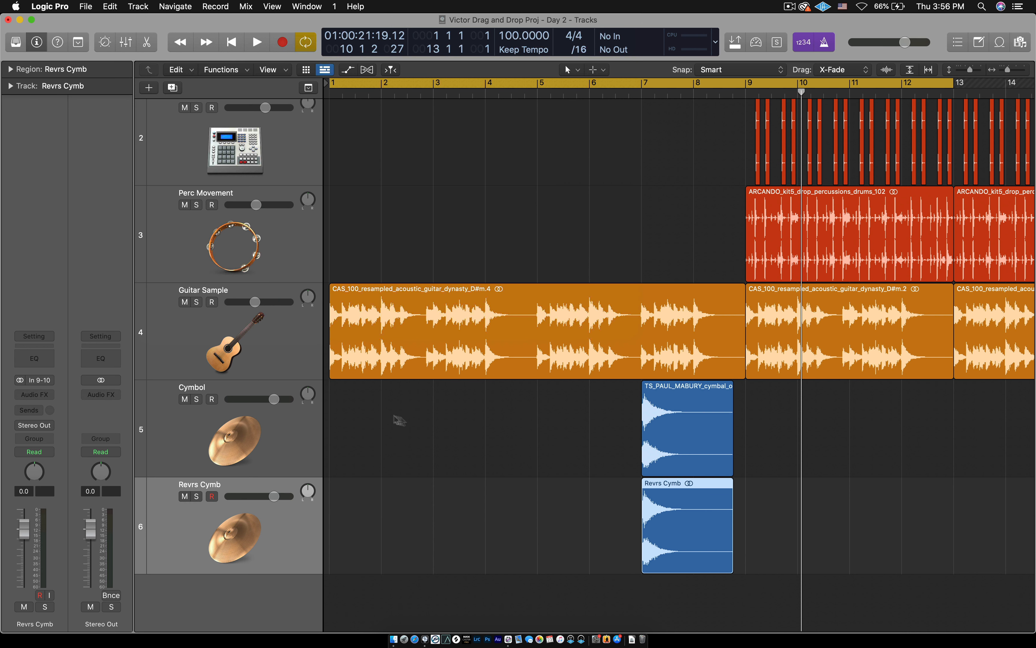
Reorder the tracks so Cymbol and Revrs Cymb sit between Perc Movement and Guitar Sample.
{"action": "left_click", "coordinate": [350, 435]}
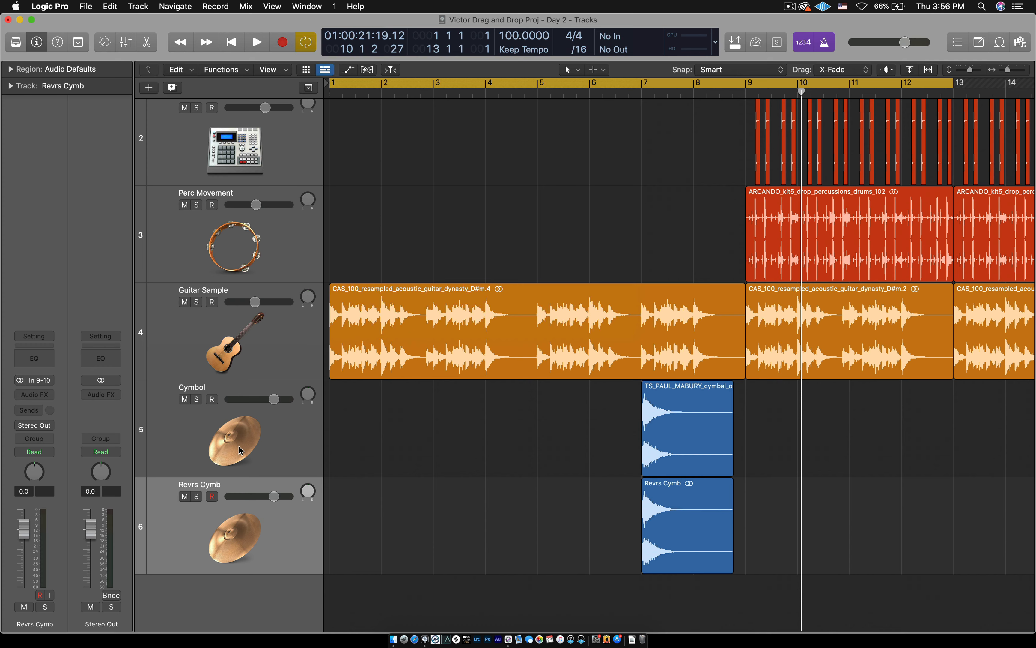
{"action": "left_click_drag", "start_coordinate": [239, 446], "coordinate": [269, 310]}
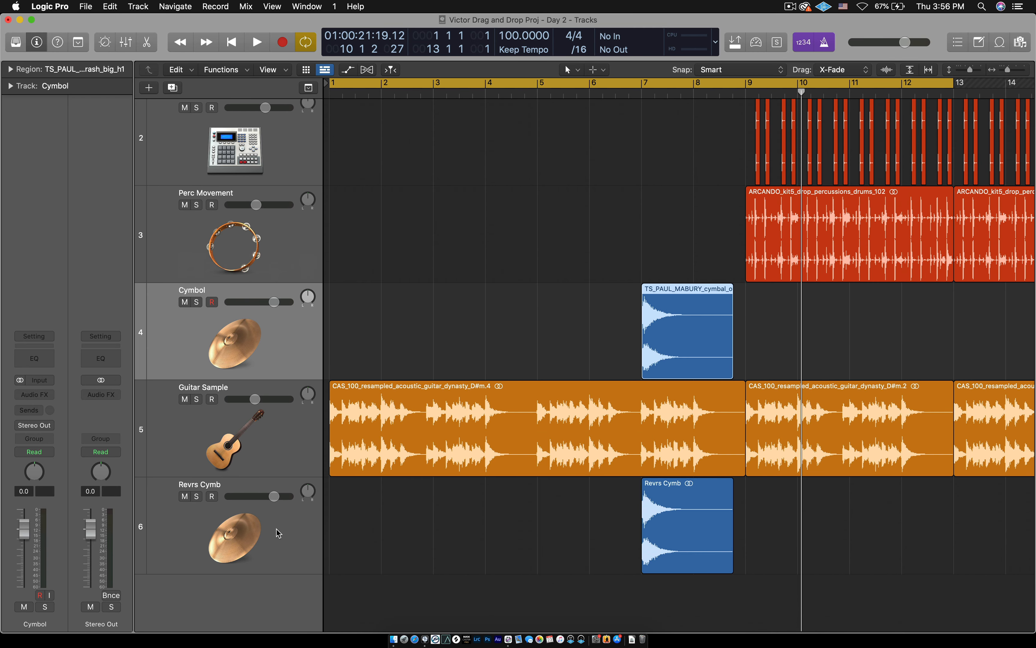
{"action": "left_click_drag", "start_coordinate": [278, 531], "coordinate": [274, 413]}
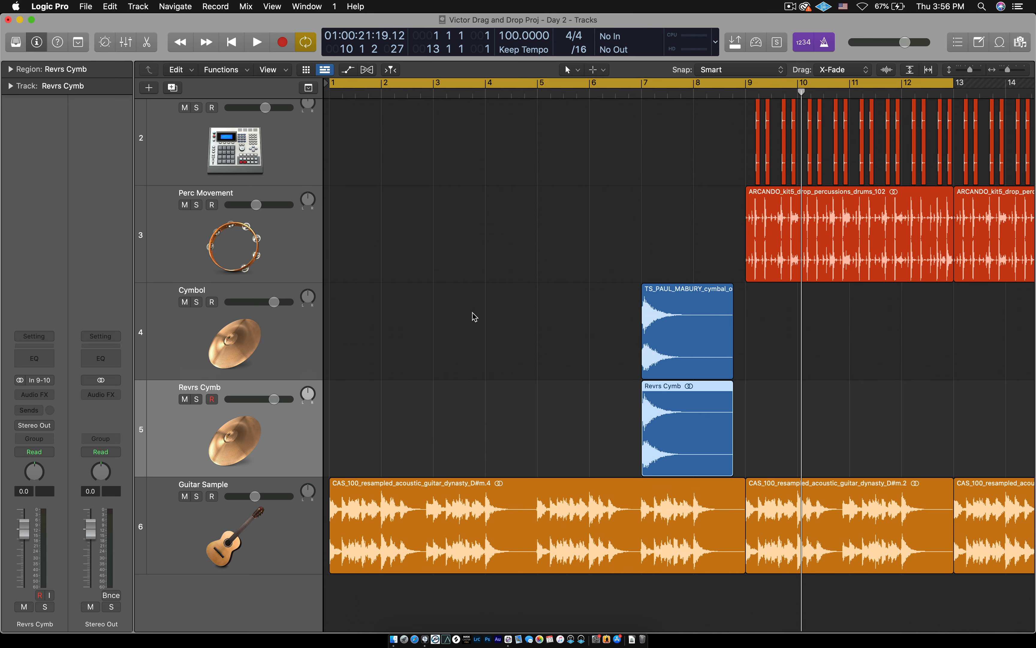
Color both cymbal regions on the Cymbol and Revrs Cymb tracks red to match the drum regions.
{"action": "scroll", "coordinate": [474, 317], "scroll_direction": "down", "scroll_amount": 5}
{"action": "scroll", "coordinate": [474, 317], "scroll_direction": "left", "scroll_amount": 5}
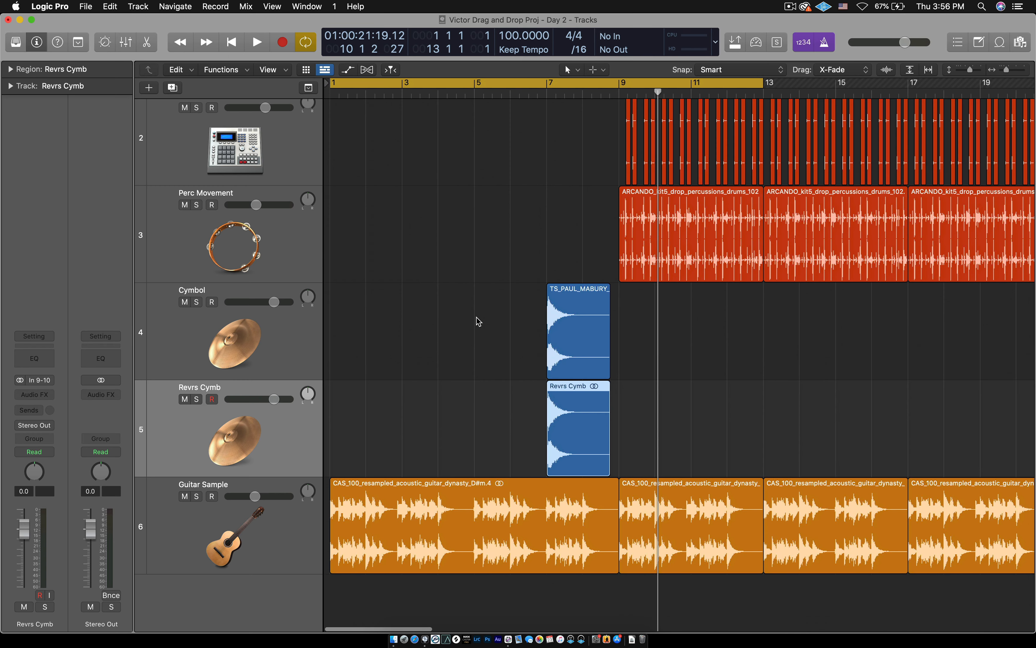
{"action": "left_click", "coordinate": [477, 322]}
{"action": "left_click_drag", "start_coordinate": [429, 315], "coordinate": [684, 424]}
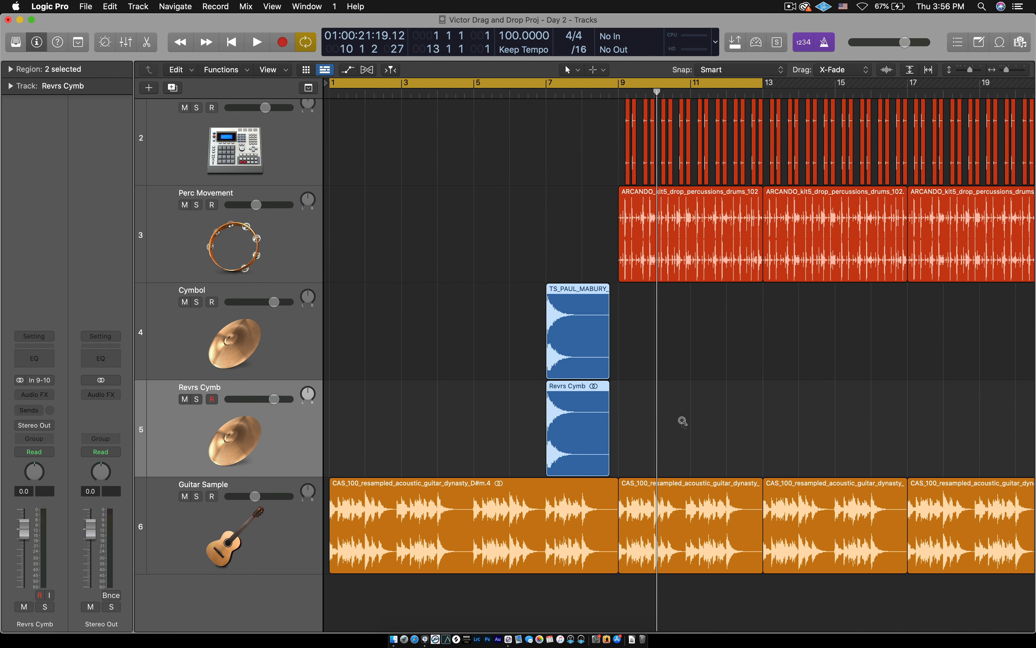
{"action": "key", "text": "alt+c"}
{"action": "left_click", "coordinate": [282, 137]}
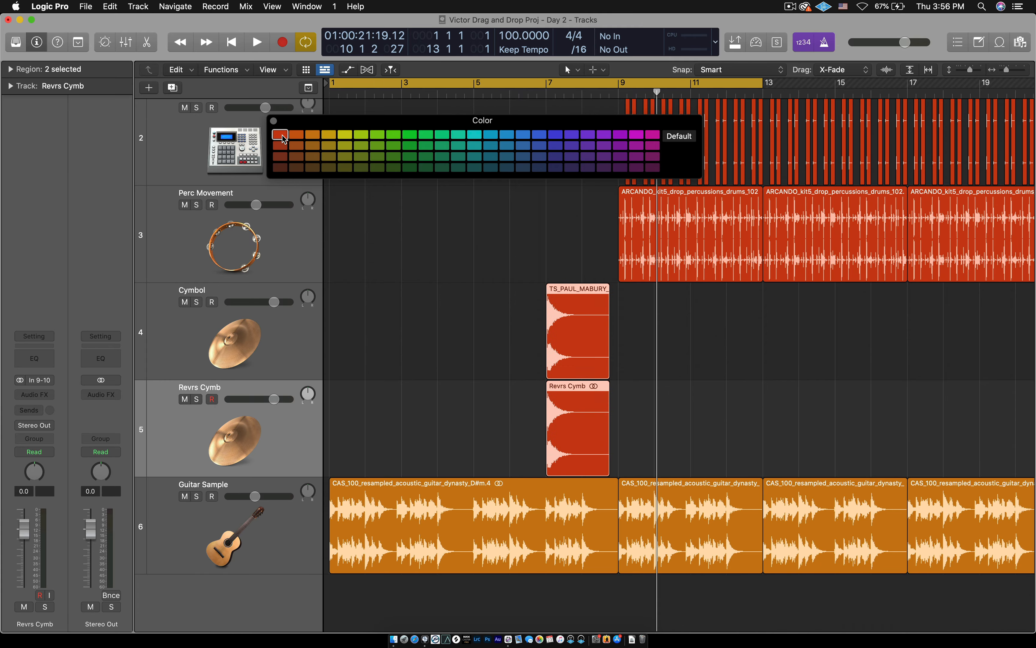
{"action": "left_click", "coordinate": [273, 121]}
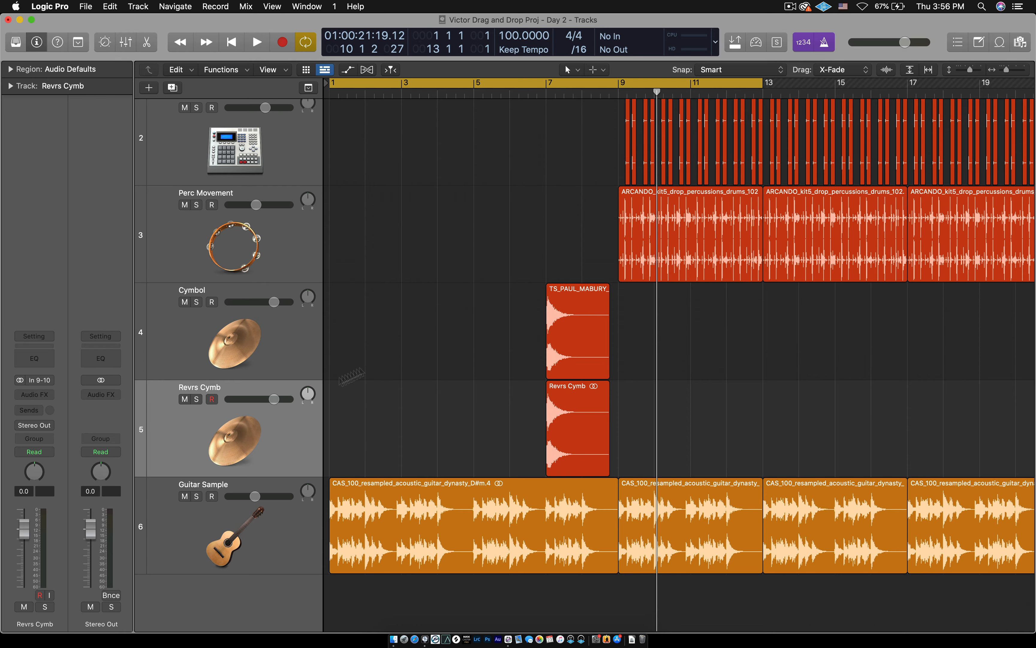
Reverse the Revrs Cymb audio file with the audio file editor's Reverse function and close the editor.
{"action": "left_click", "coordinate": [283, 422]}
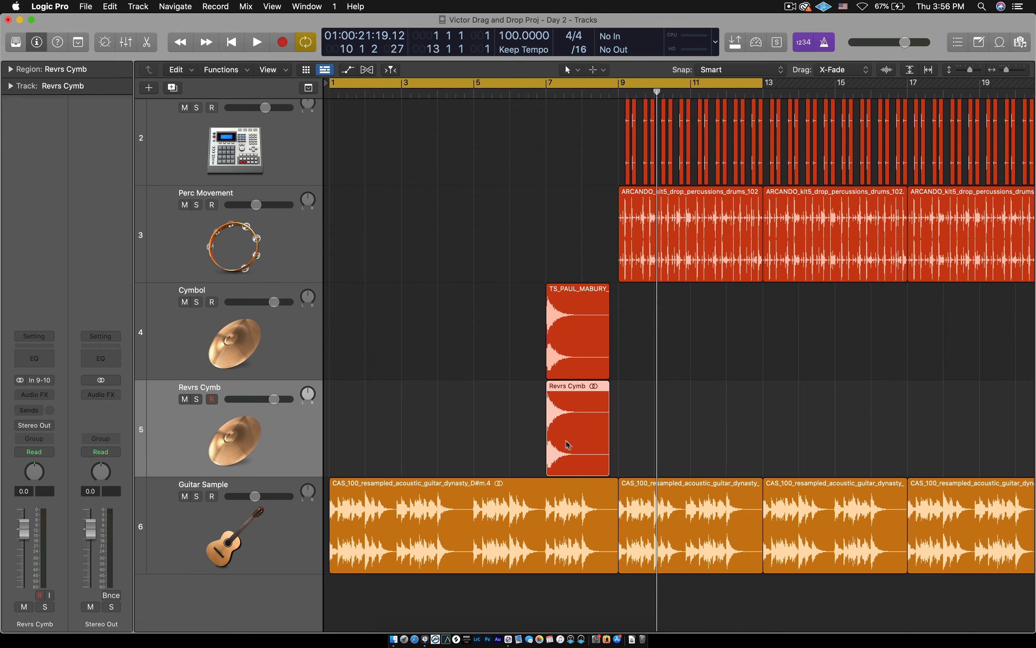
{"action": "double_click", "coordinate": [579, 423]}
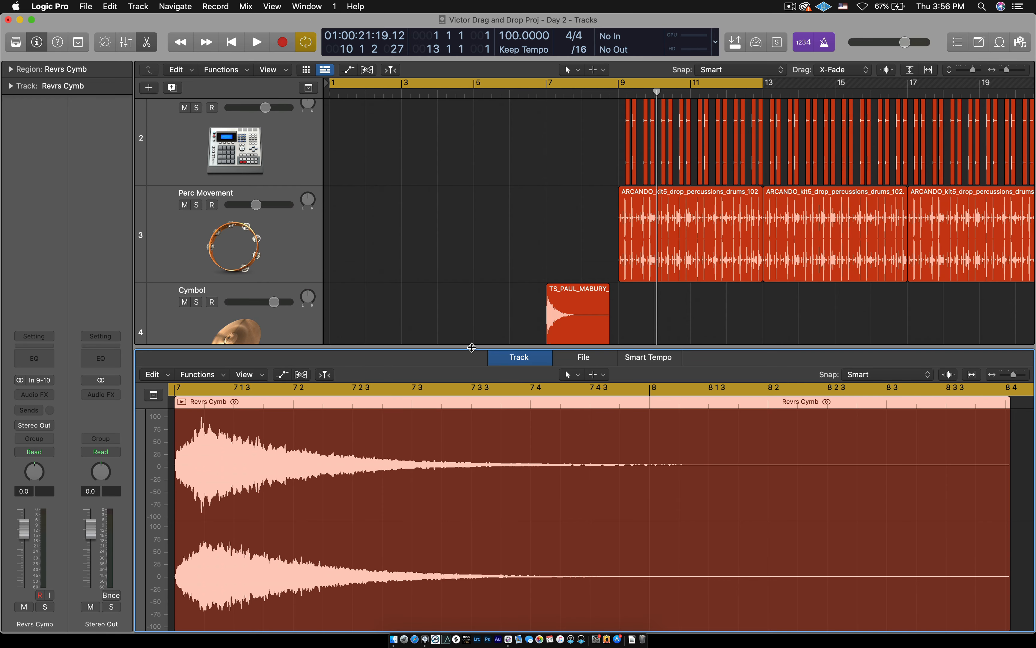
{"action": "left_click_drag", "start_coordinate": [470, 348], "coordinate": [467, 199]}
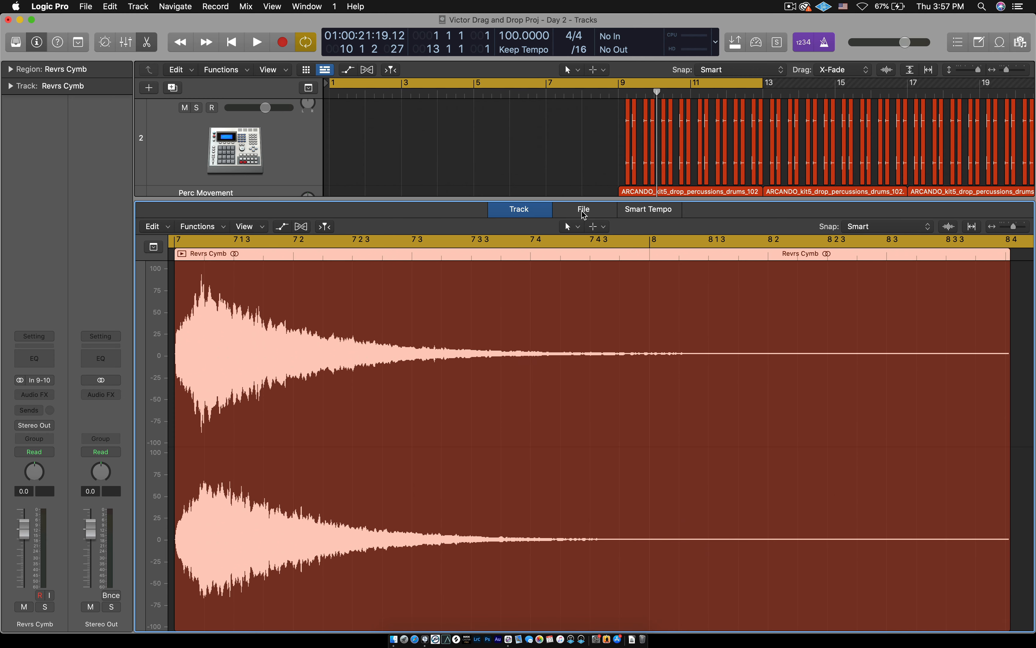
{"action": "left_click", "coordinate": [582, 212]}
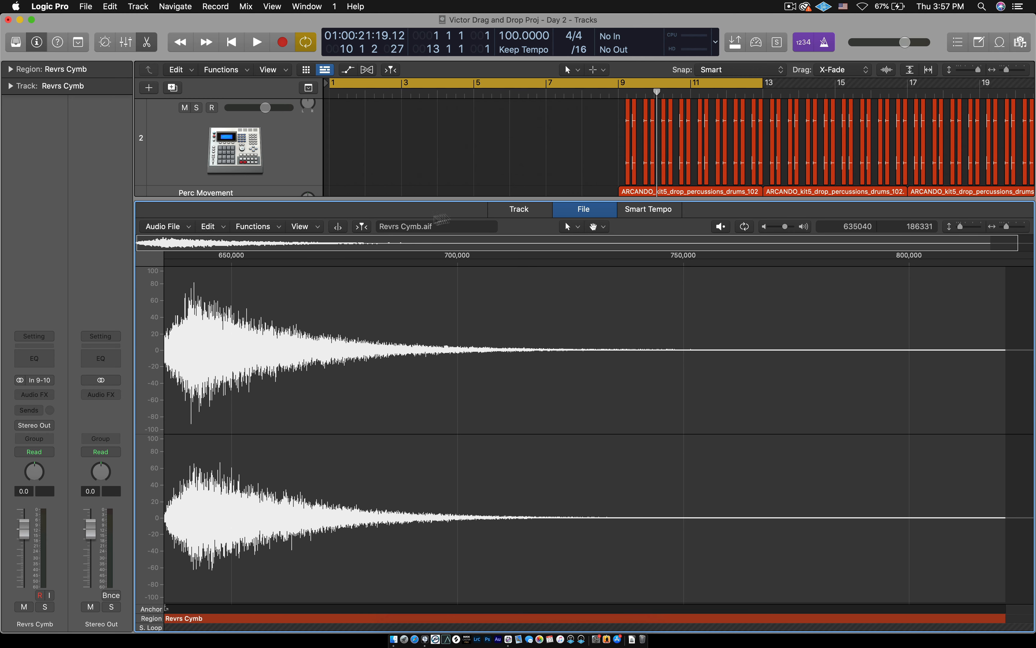
{"action": "left_click", "coordinate": [257, 226]}
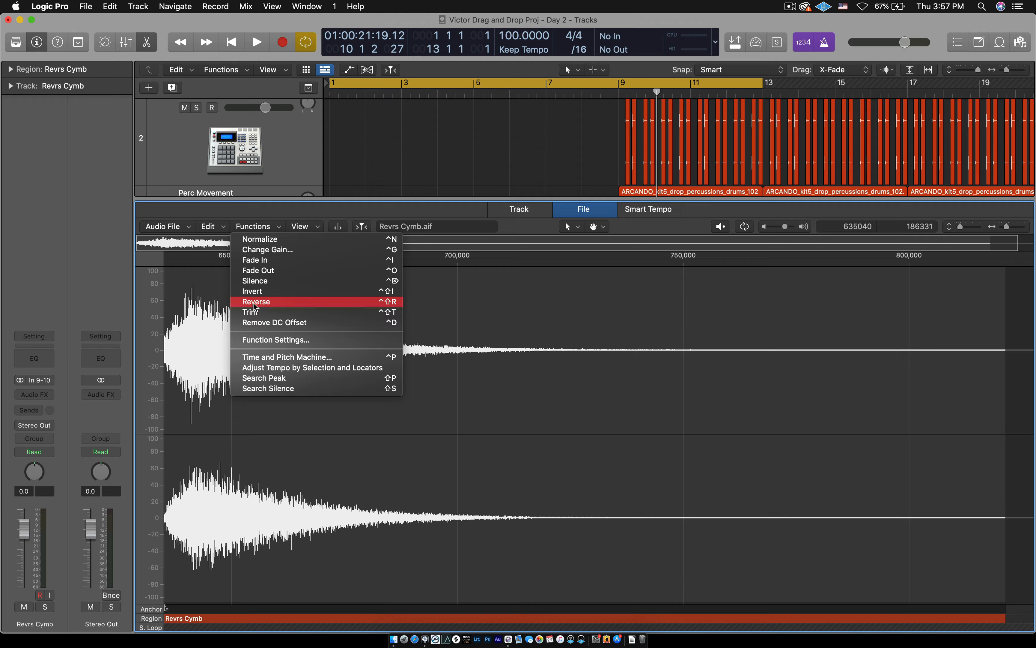
{"action": "left_click", "coordinate": [255, 302]}
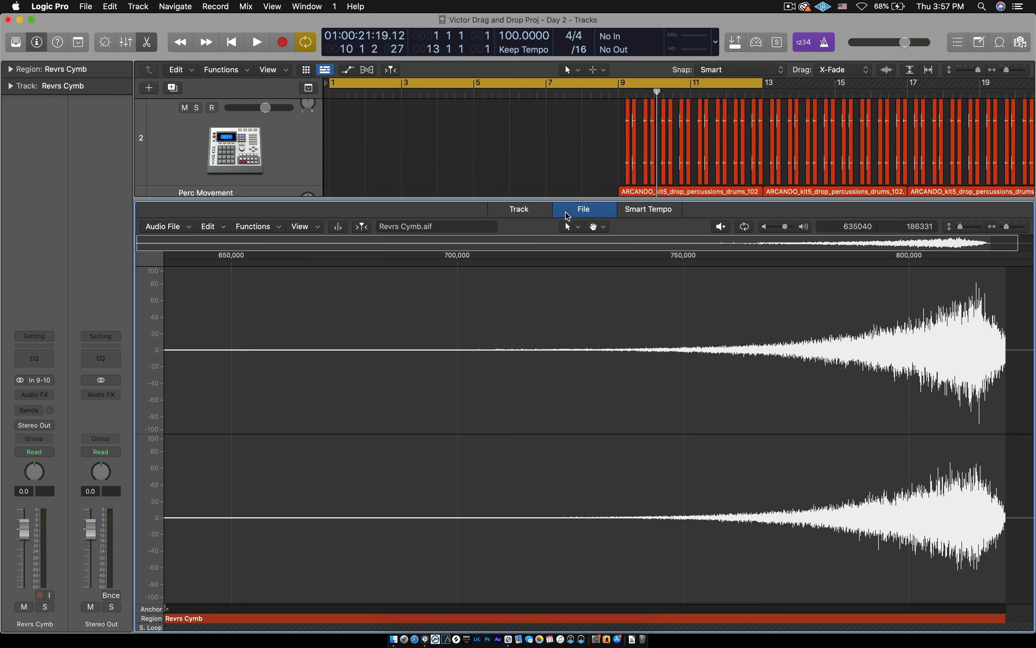
{"action": "key", "text": "e"}
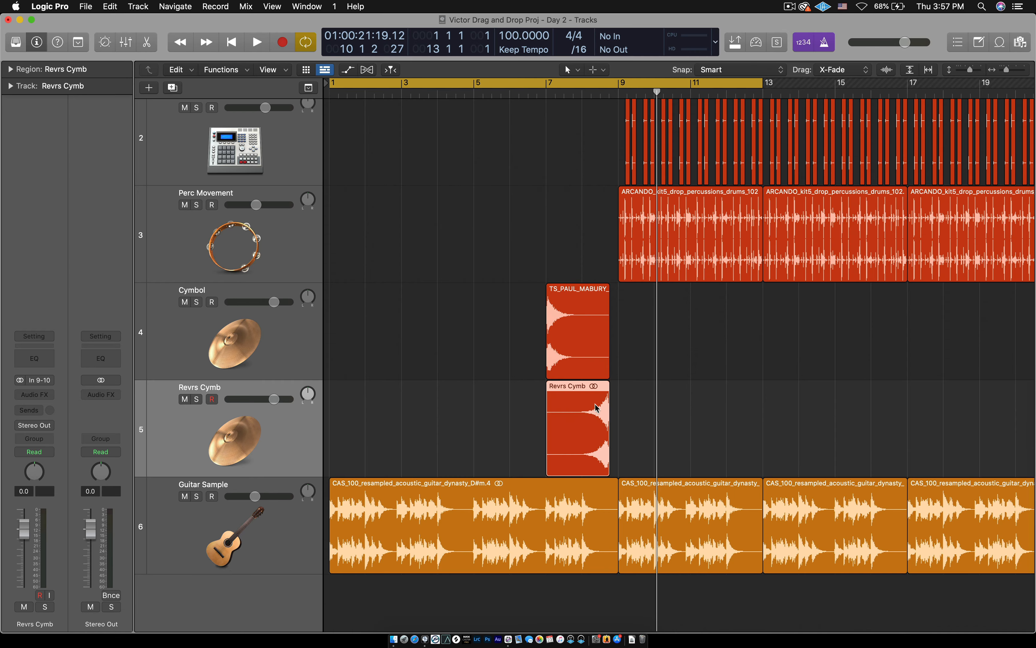
Compare the original cymbal region with the reversed copy and solo the Revrs Cymb track.
{"action": "left_click", "coordinate": [580, 329]}
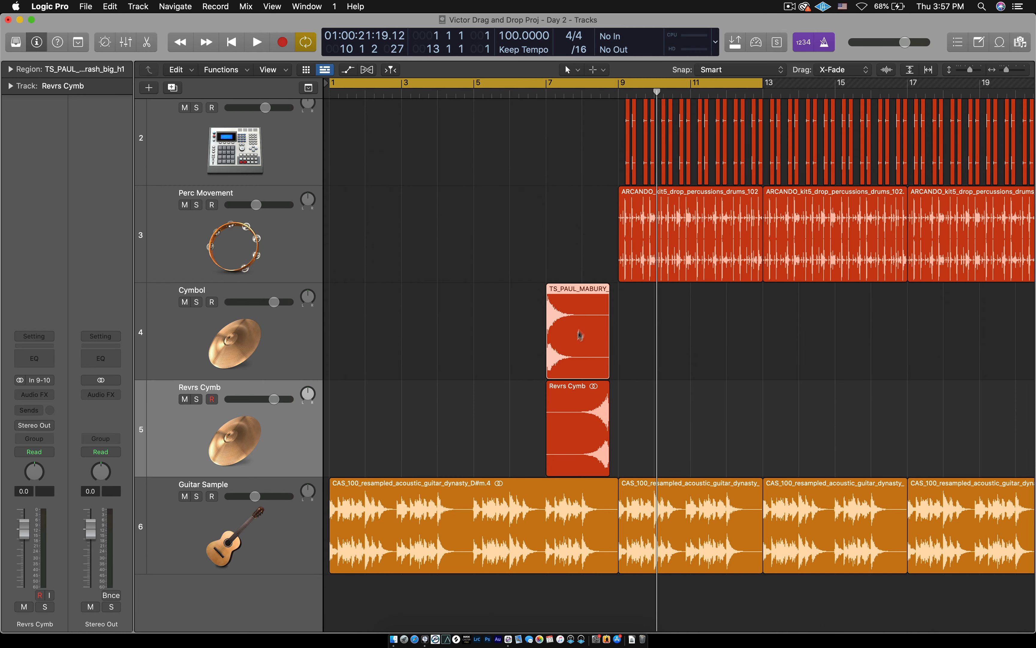
{"action": "left_click", "coordinate": [571, 446]}
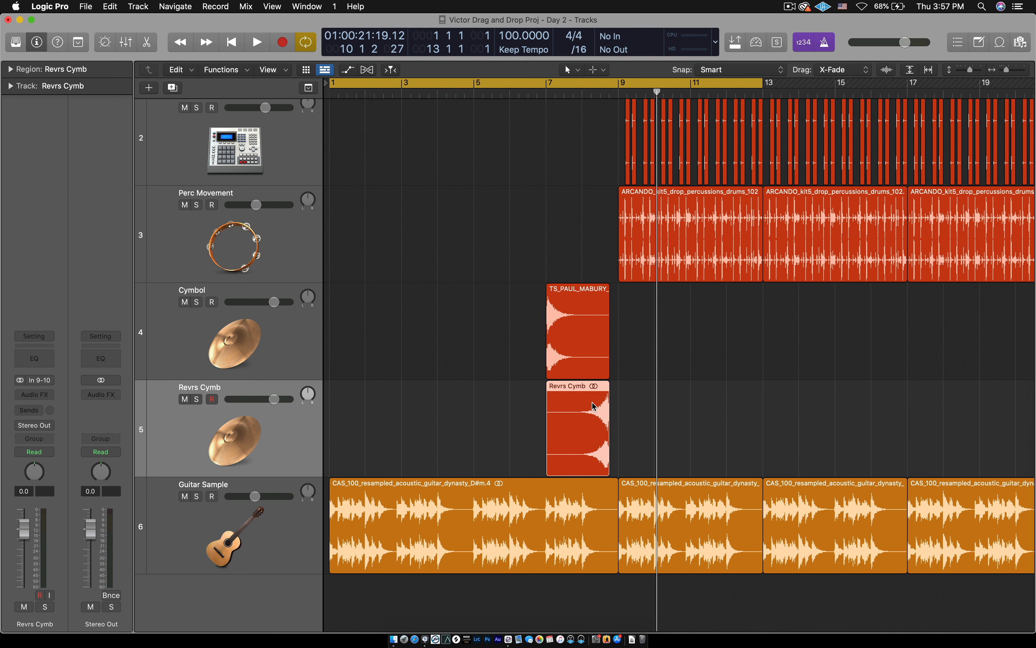
{"action": "left_click", "coordinate": [268, 347]}
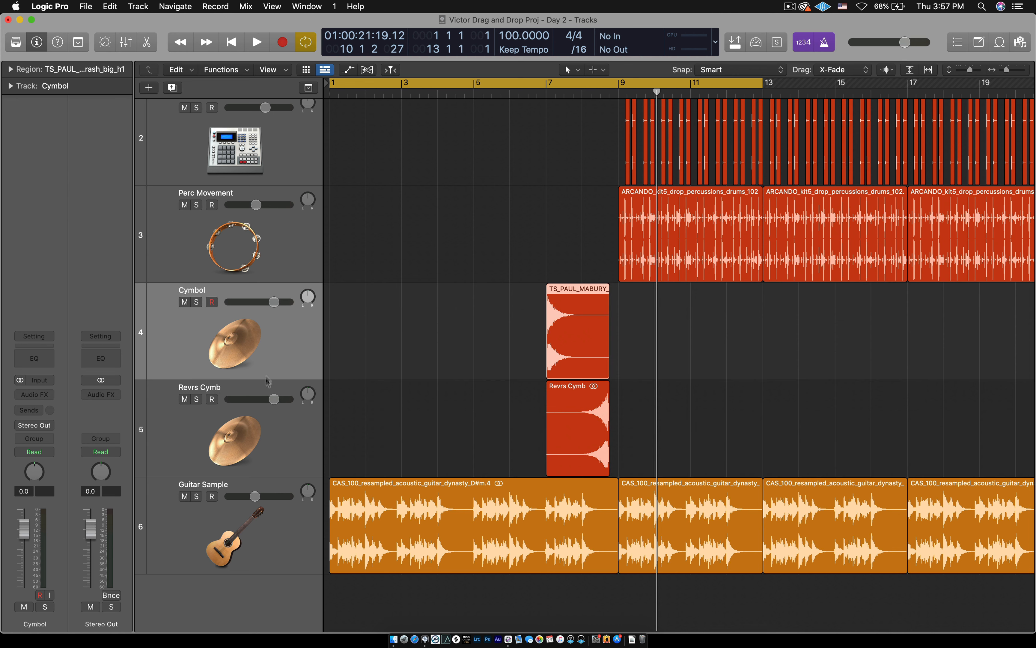
{"action": "left_click", "coordinate": [270, 429]}
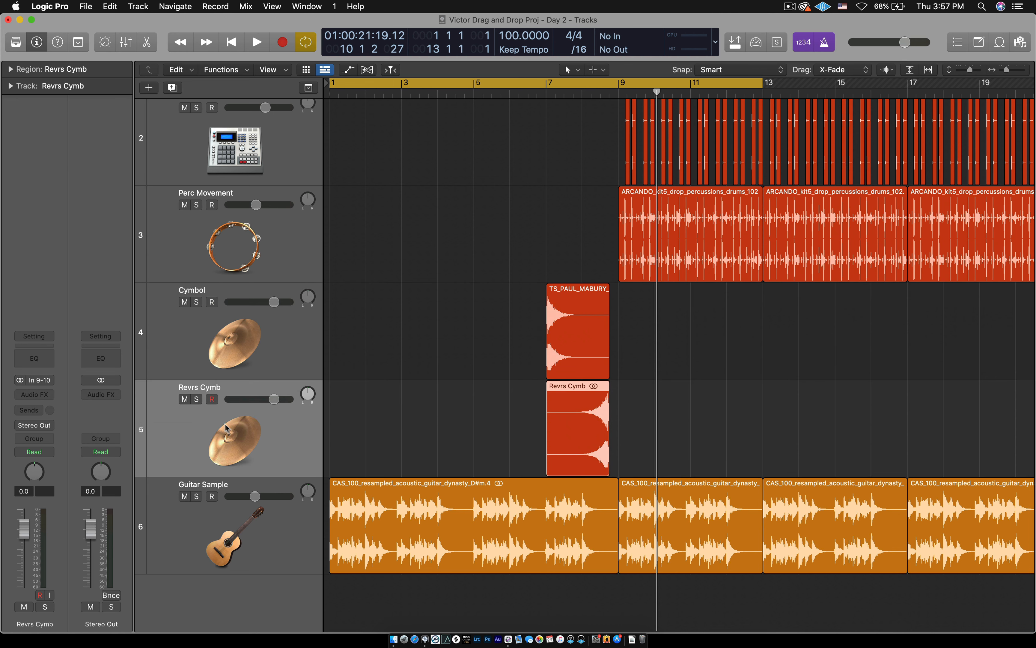
{"action": "left_click", "coordinate": [197, 399]}
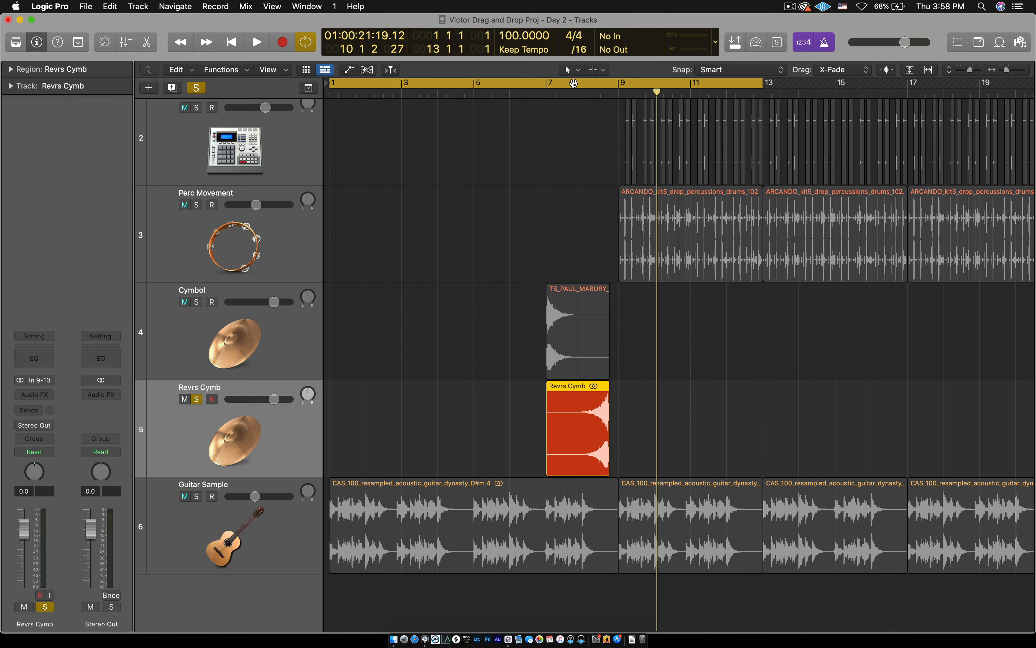
Turn off cycle mode and place the playhead at bar 6, one bar before the reversed cymbal.
{"action": "left_click", "coordinate": [572, 83]}
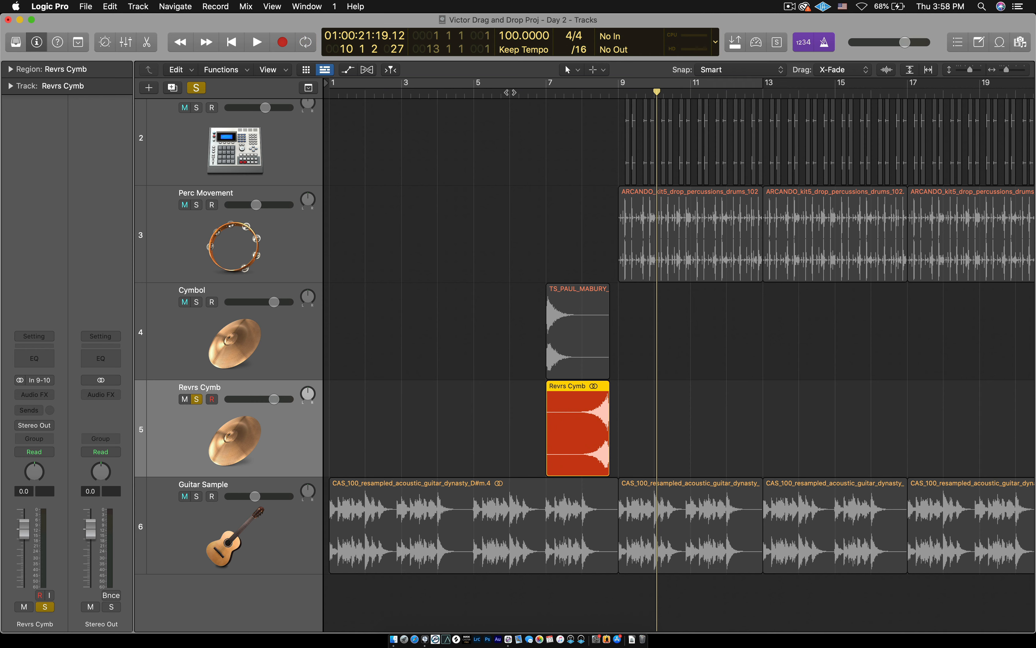
{"action": "left_click", "coordinate": [510, 93]}
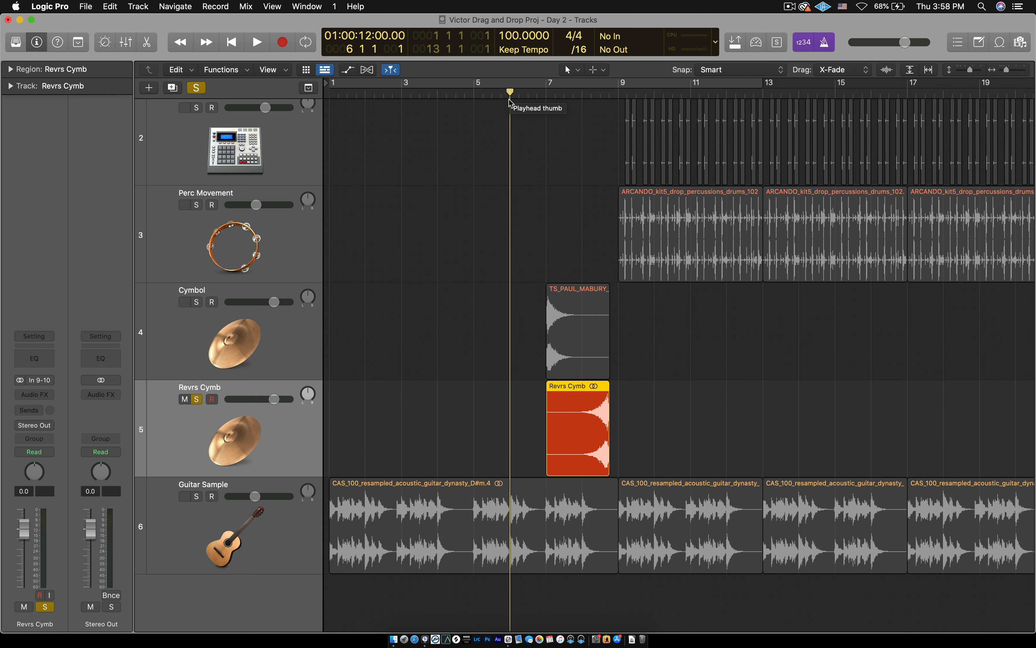
{"action": "left_click", "coordinate": [547, 92]}
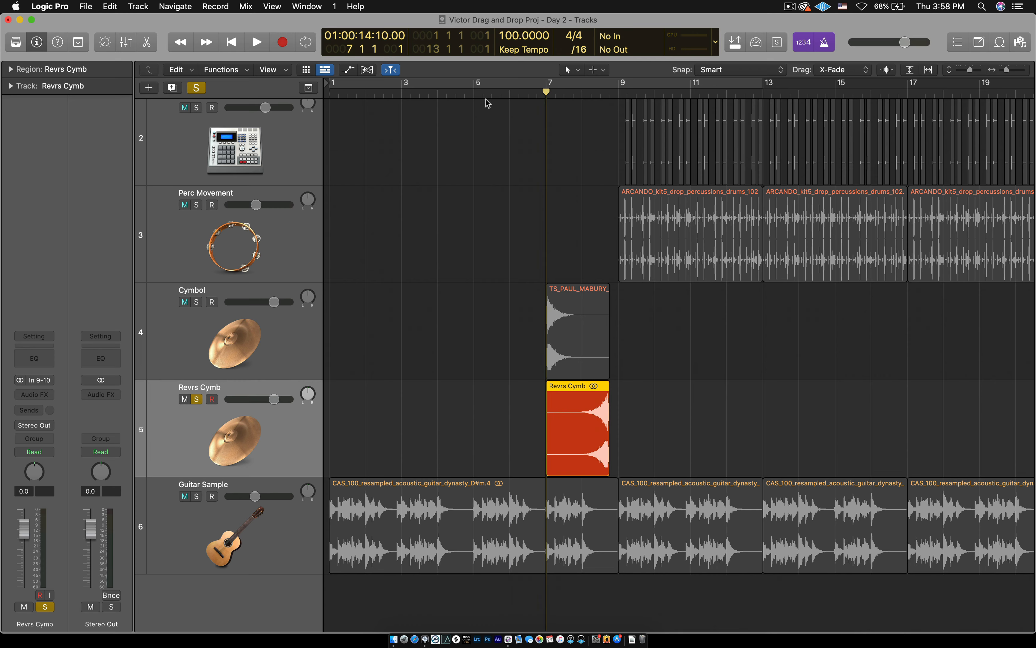
{"action": "left_click", "coordinate": [476, 94]}
{"action": "left_click", "coordinate": [510, 93]}
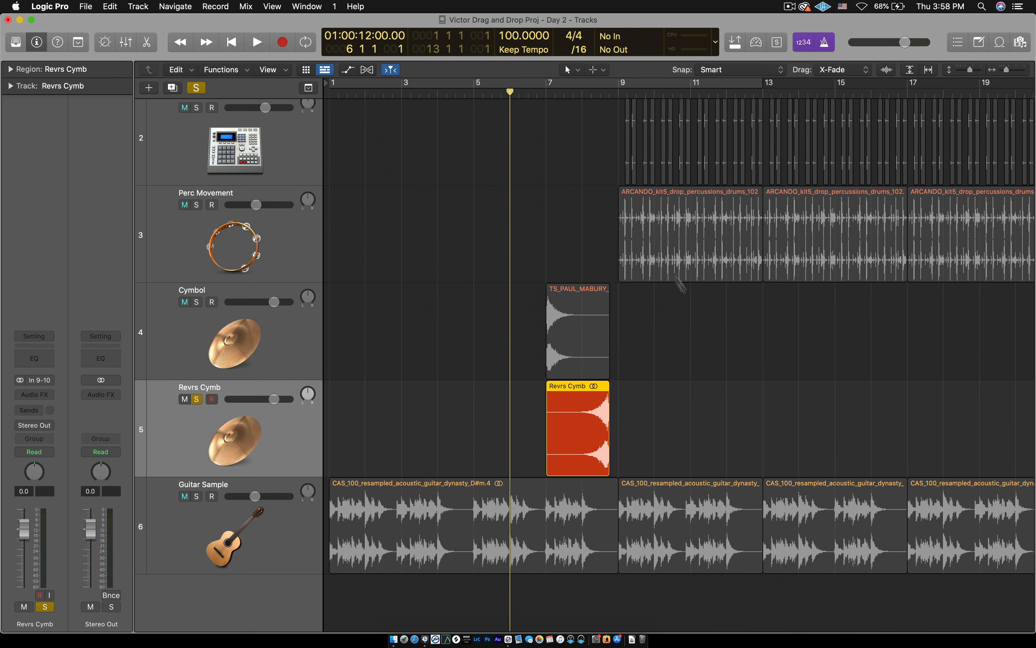
Play the soloed reversed cymbal from bar 6 and examine its end relative to the drum entry at bar 9.
{"action": "key", "text": "space"}
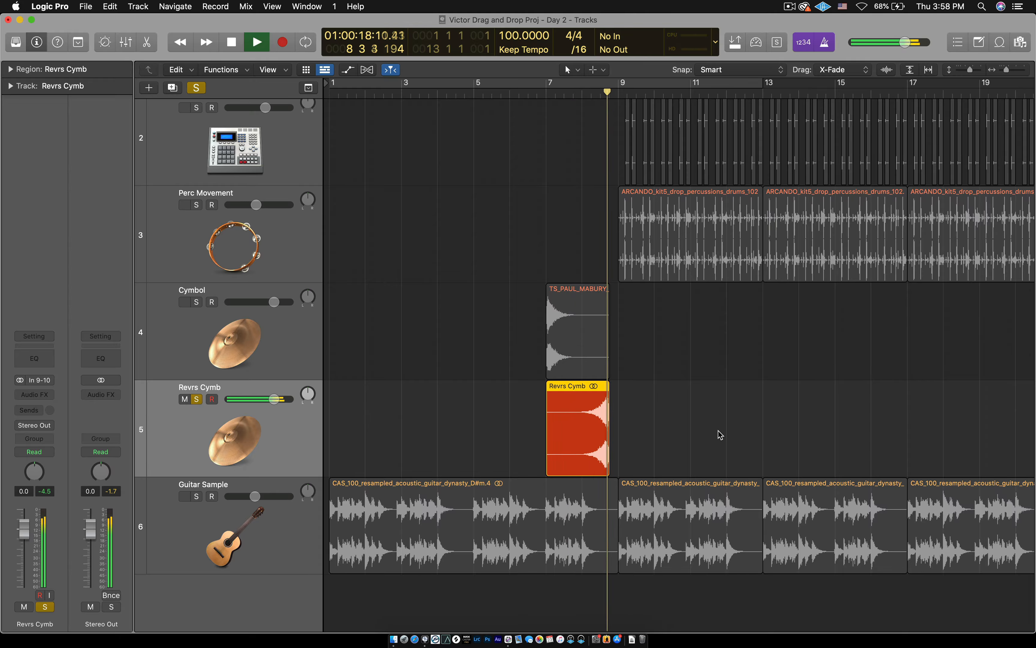
{"action": "key", "text": "space"}
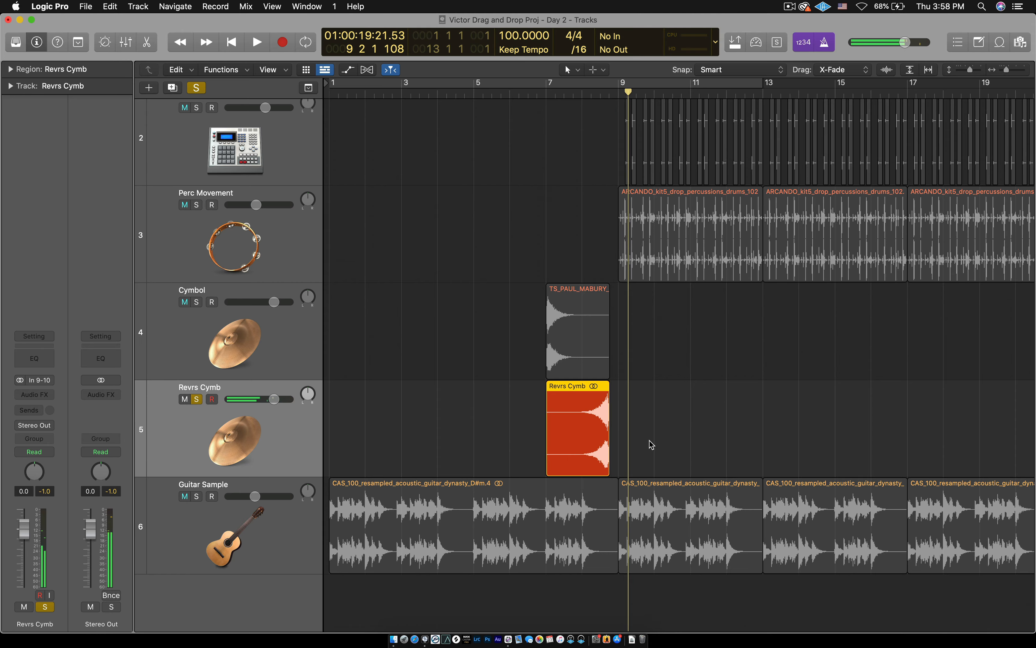
{"action": "key", "text": "super+Right"}
{"action": "key", "text": "super+Right"}
{"action": "key", "text": "super+Right"}
{"action": "key", "text": "super+Right"}
{"action": "key", "text": "super+Right"}
{"action": "key", "text": "super+Right"}
{"action": "scroll", "coordinate": [649, 445], "scroll_direction": "right", "scroll_amount": 7}
{"action": "scroll", "coordinate": [652, 444], "scroll_direction": "right", "scroll_amount": 5}
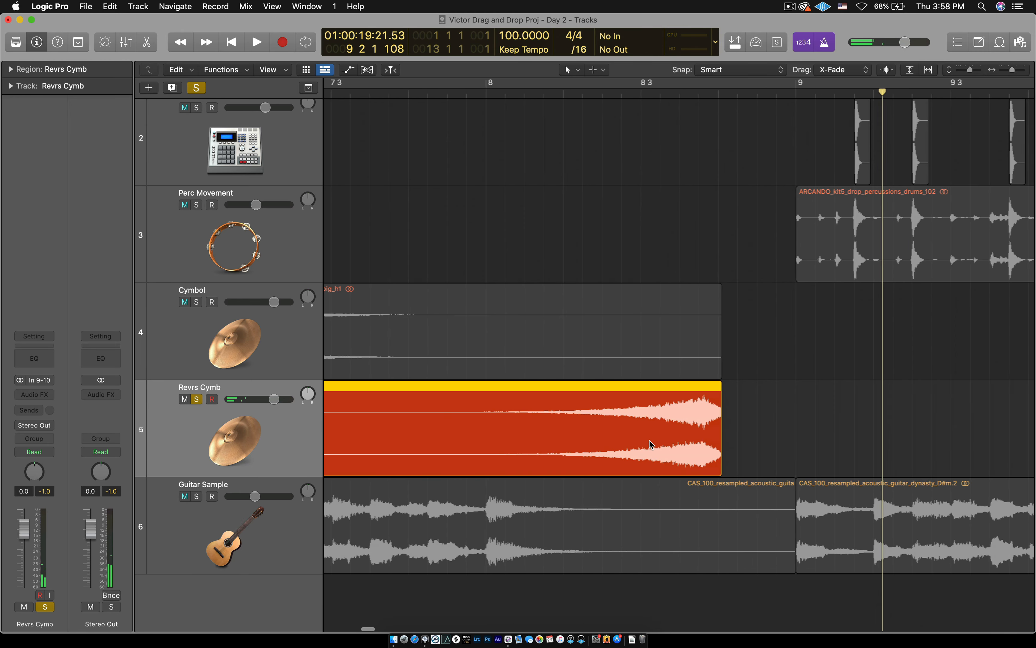
{"action": "scroll", "coordinate": [741, 429], "scroll_direction": "right", "scroll_amount": 2}
{"action": "scroll", "coordinate": [738, 424], "scroll_direction": "left", "scroll_amount": 6}
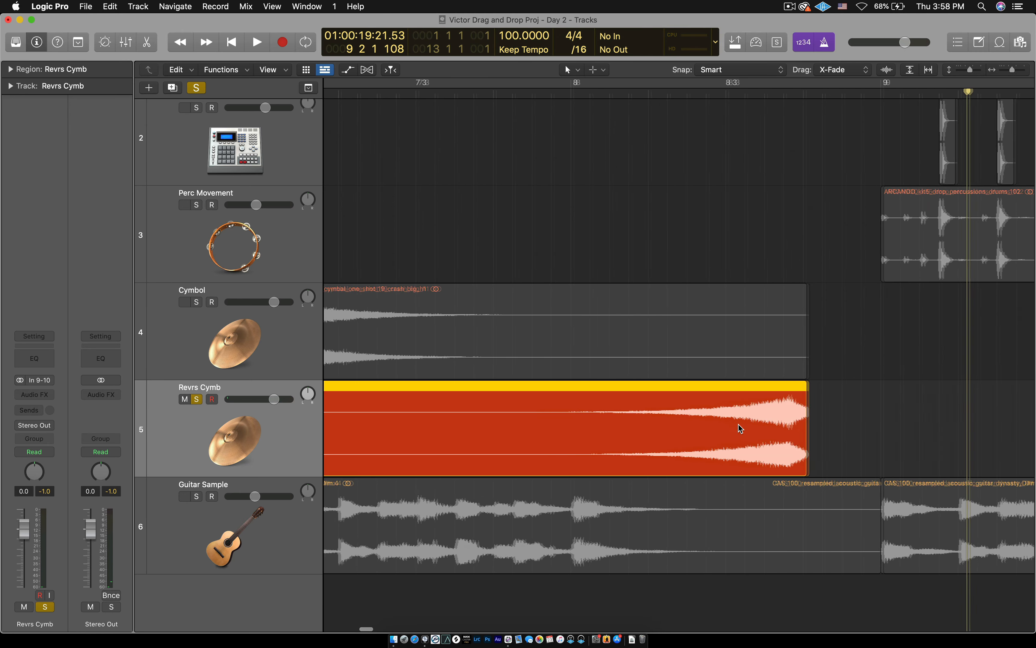
{"action": "key", "text": "super+Left"}
{"action": "key", "text": "super+Left"}
{"action": "key", "text": "super+Left"}
{"action": "key", "text": "super+Left"}
{"action": "key", "text": "super+Left"}
{"action": "key", "text": "super+Left"}
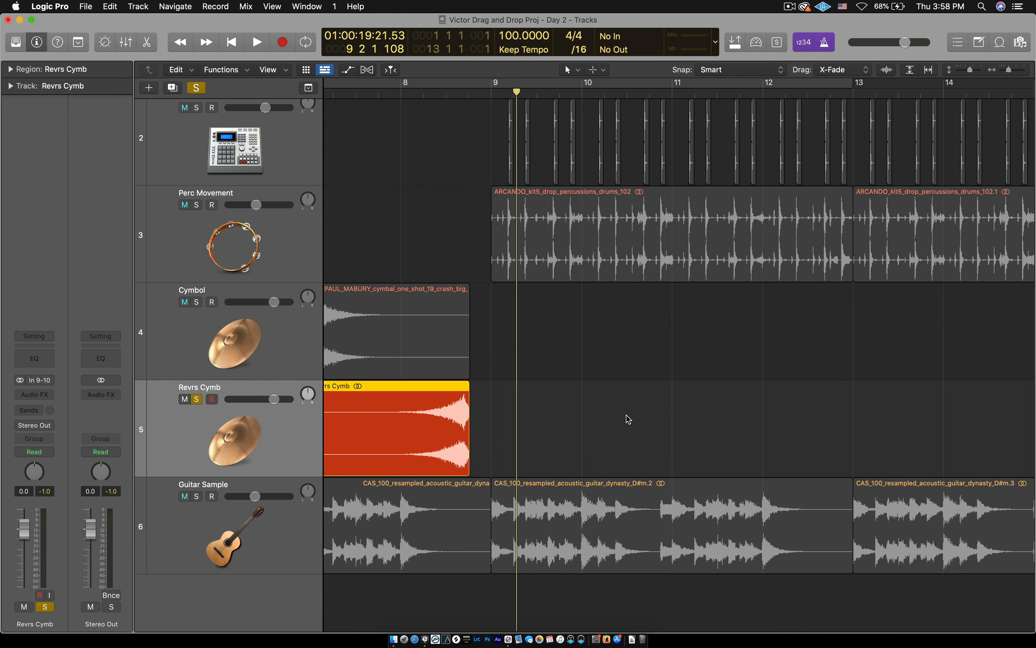
{"action": "scroll", "coordinate": [498, 378], "scroll_direction": "left", "scroll_amount": 1}
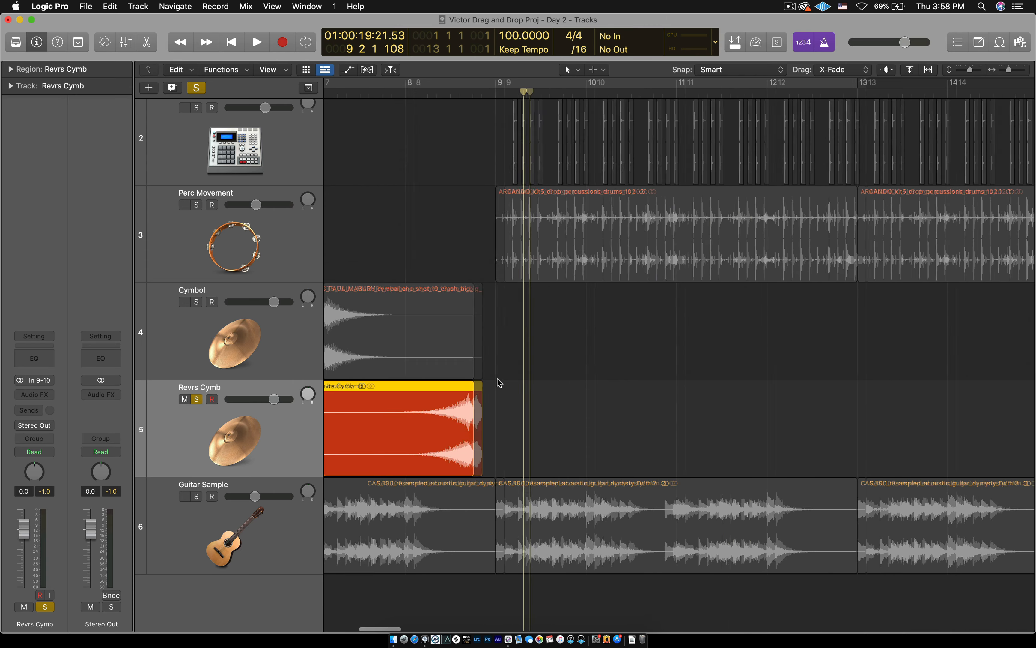
Unsolo the Revrs Cymb track and move it above the Cymbol track in the track order.
{"action": "left_click", "coordinate": [197, 399]}
{"action": "left_click", "coordinate": [387, 325]}
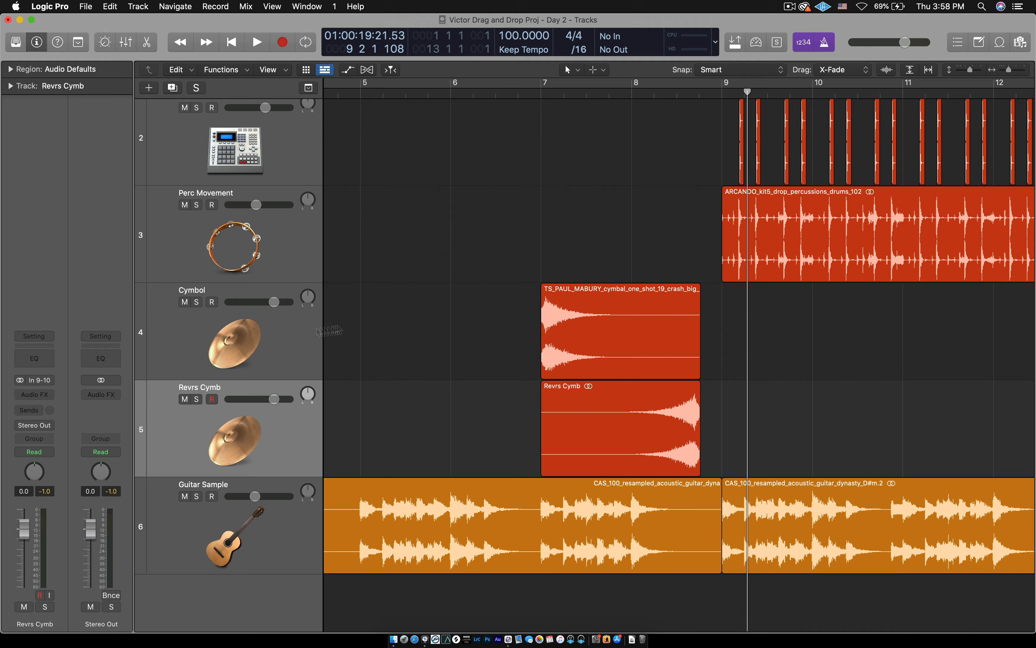
{"action": "left_click", "coordinate": [265, 336]}
{"action": "left_click", "coordinate": [268, 420]}
{"action": "left_click_drag", "start_coordinate": [275, 438], "coordinate": [265, 328]}
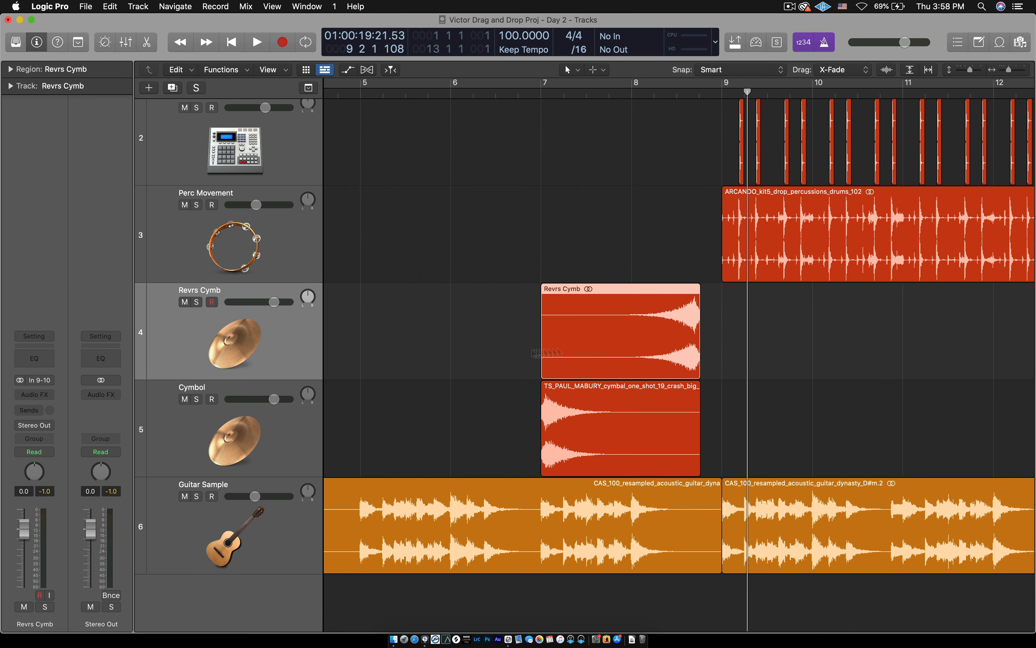
Place the playhead at bar 9, where the drum and percussion regions start.
{"action": "scroll", "coordinate": [643, 356], "scroll_direction": "up", "scroll_amount": 5}
{"action": "scroll", "coordinate": [642, 356], "scroll_direction": "right", "scroll_amount": 1}
{"action": "scroll", "coordinate": [643, 357], "scroll_direction": "down", "scroll_amount": 2}
{"action": "scroll", "coordinate": [643, 356], "scroll_direction": "right", "scroll_amount": 5}
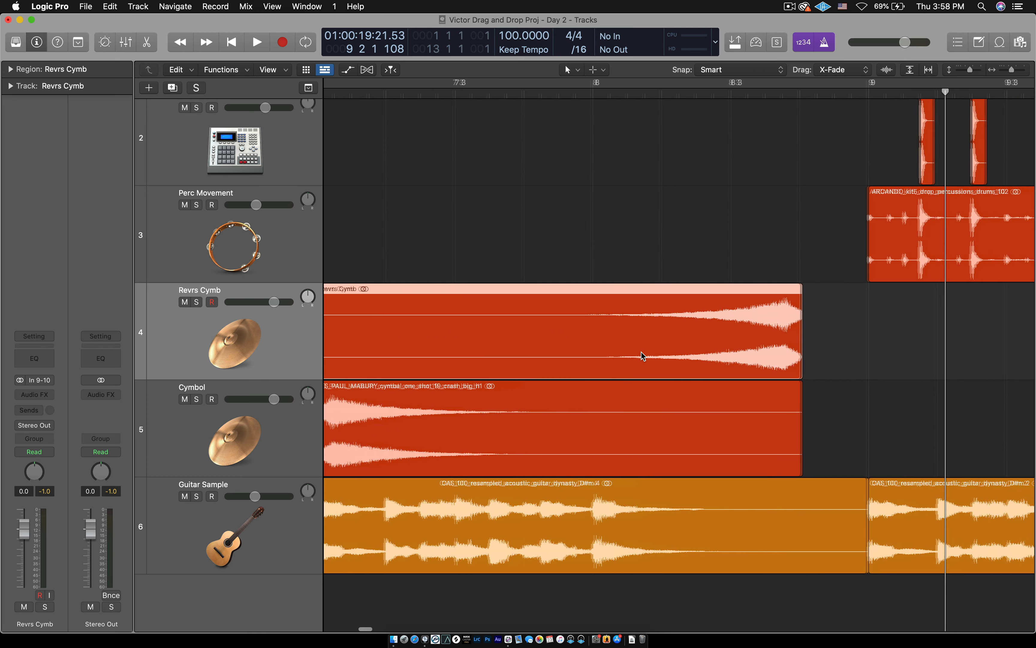
{"action": "scroll", "coordinate": [643, 357], "scroll_direction": "left", "scroll_amount": 3}
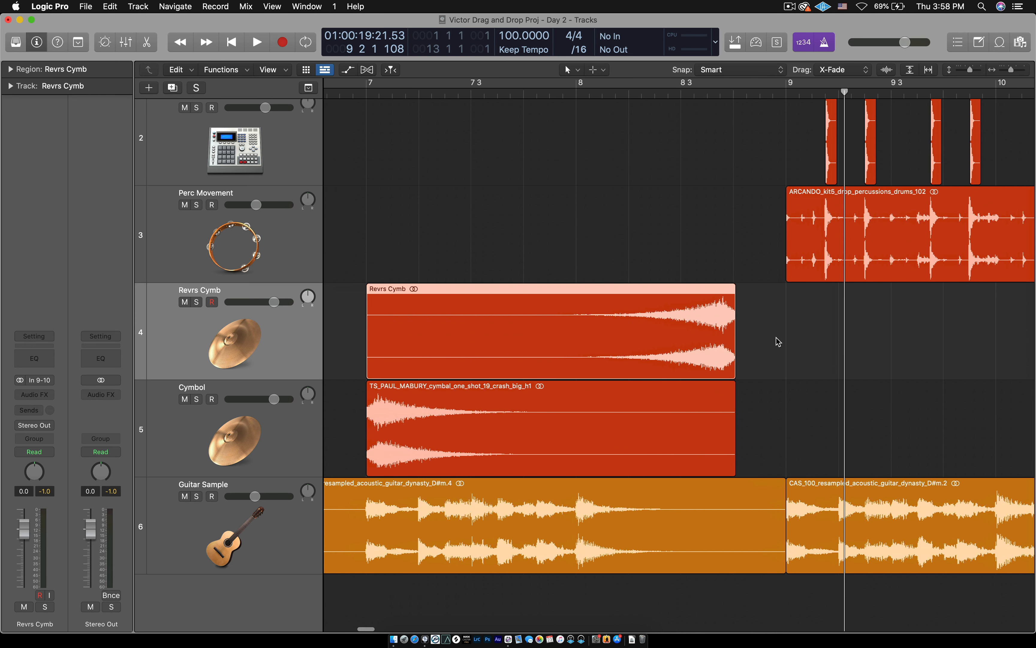
{"action": "left_click", "coordinate": [776, 342]}
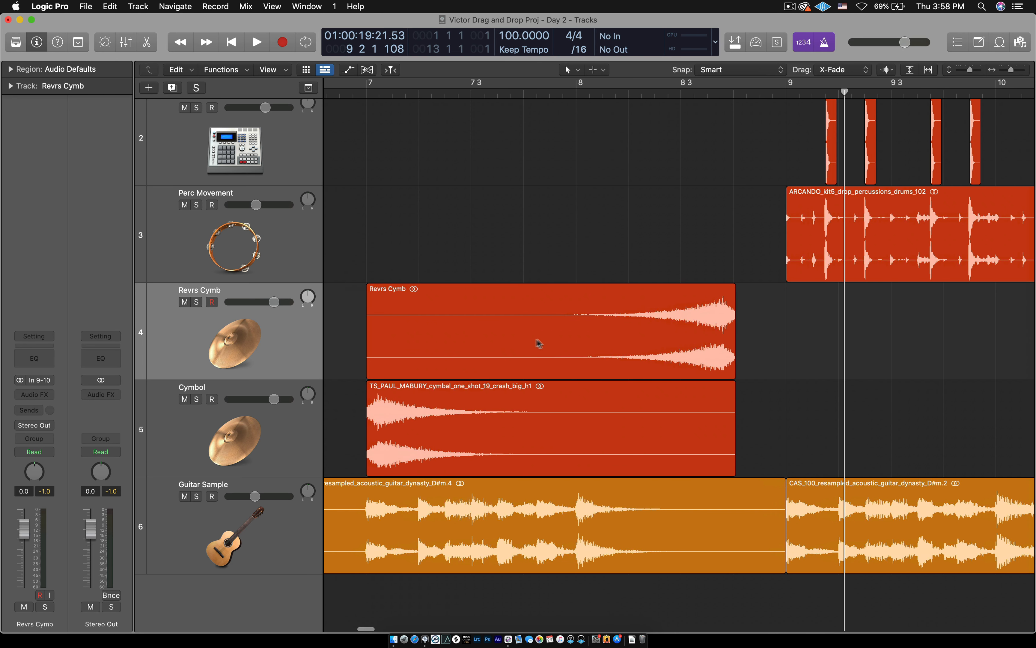
{"action": "scroll", "coordinate": [837, 233], "scroll_direction": "down", "scroll_amount": 3}
{"action": "scroll", "coordinate": [837, 234], "scroll_direction": "right", "scroll_amount": 5}
{"action": "scroll", "coordinate": [837, 234], "scroll_direction": "up", "scroll_amount": 3}
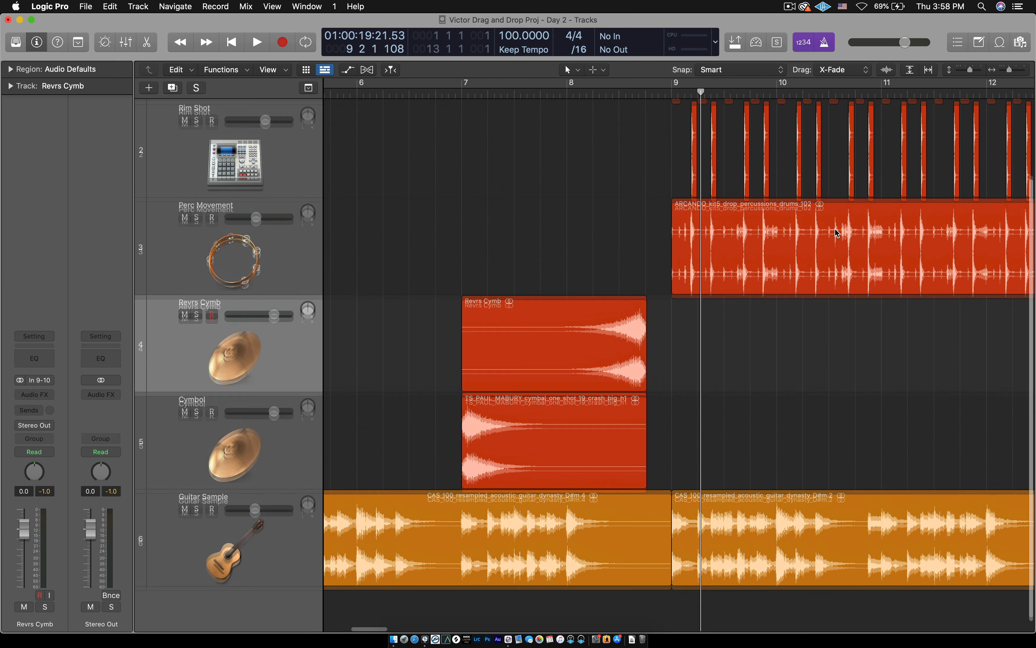
{"action": "scroll", "coordinate": [837, 234], "scroll_direction": "down", "scroll_amount": 2}
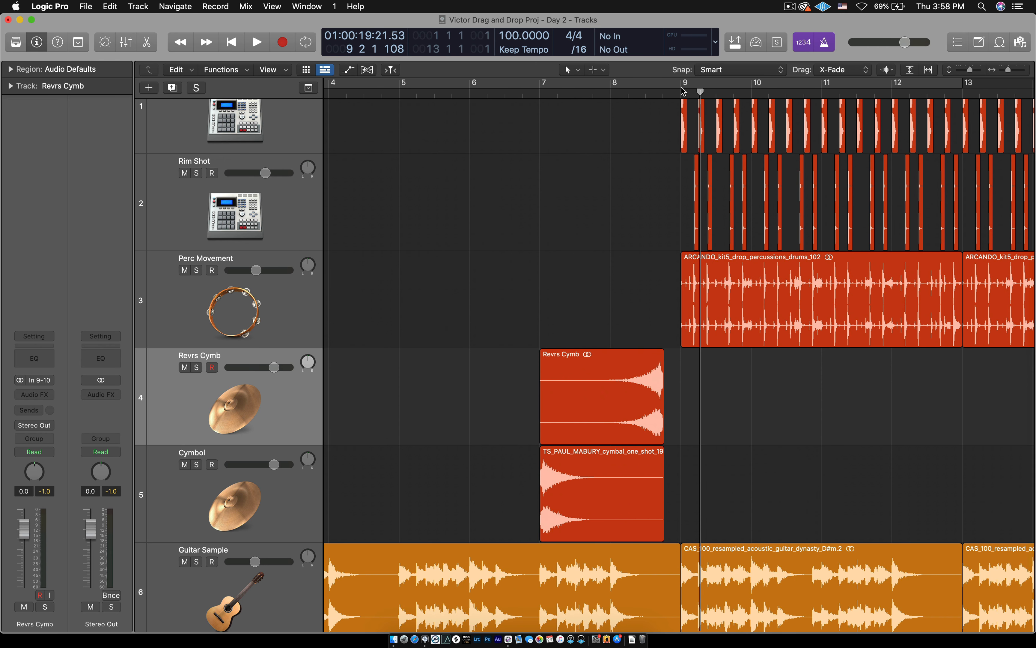
{"action": "left_click_drag", "start_coordinate": [699, 92], "coordinate": [681, 92]}
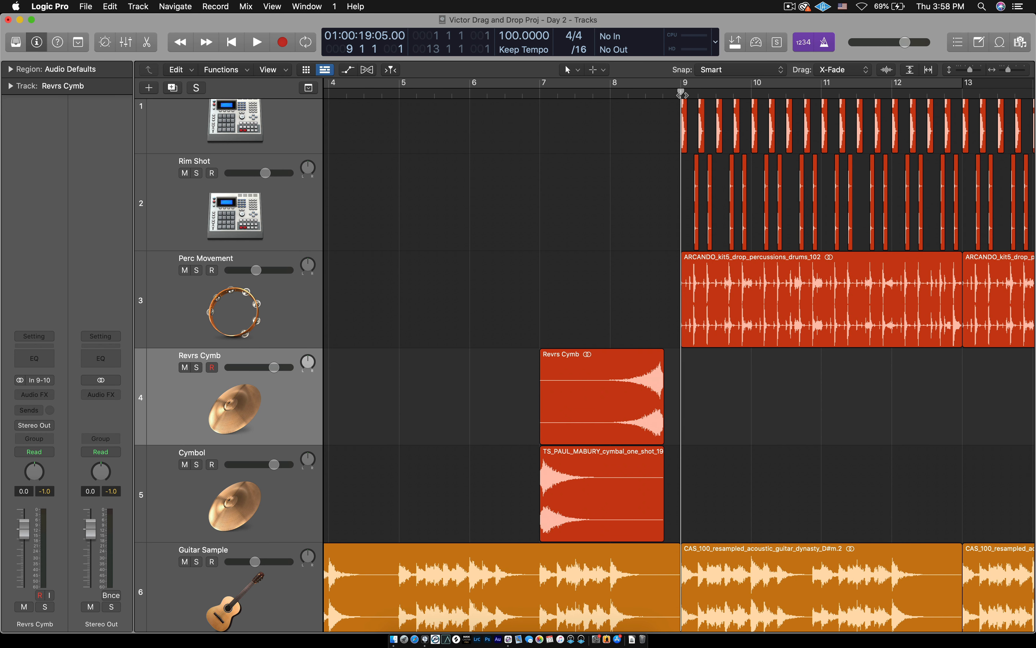
Move the Revrs Cymb region along its track so its tail ends around the playhead at bar 9.
{"action": "scroll", "coordinate": [681, 451], "scroll_direction": "up", "scroll_amount": 5}
{"action": "scroll", "coordinate": [681, 451], "scroll_direction": "up", "scroll_amount": 3}
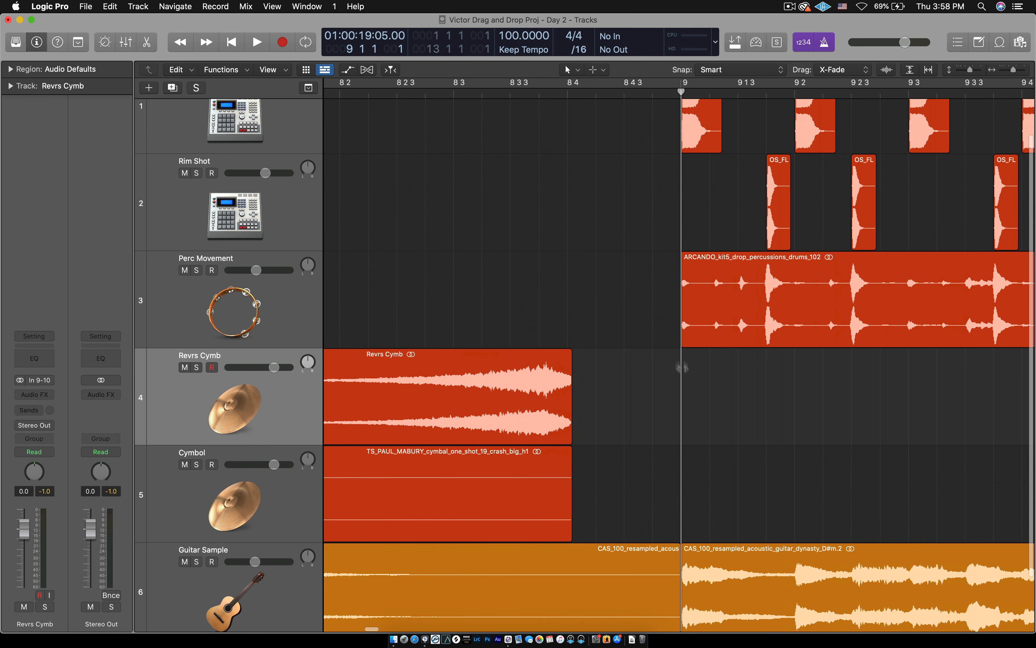
{"action": "left_click_drag", "start_coordinate": [445, 414], "coordinate": [557, 415]}
{"action": "scroll", "coordinate": [557, 415], "scroll_direction": "up", "scroll_amount": 10}
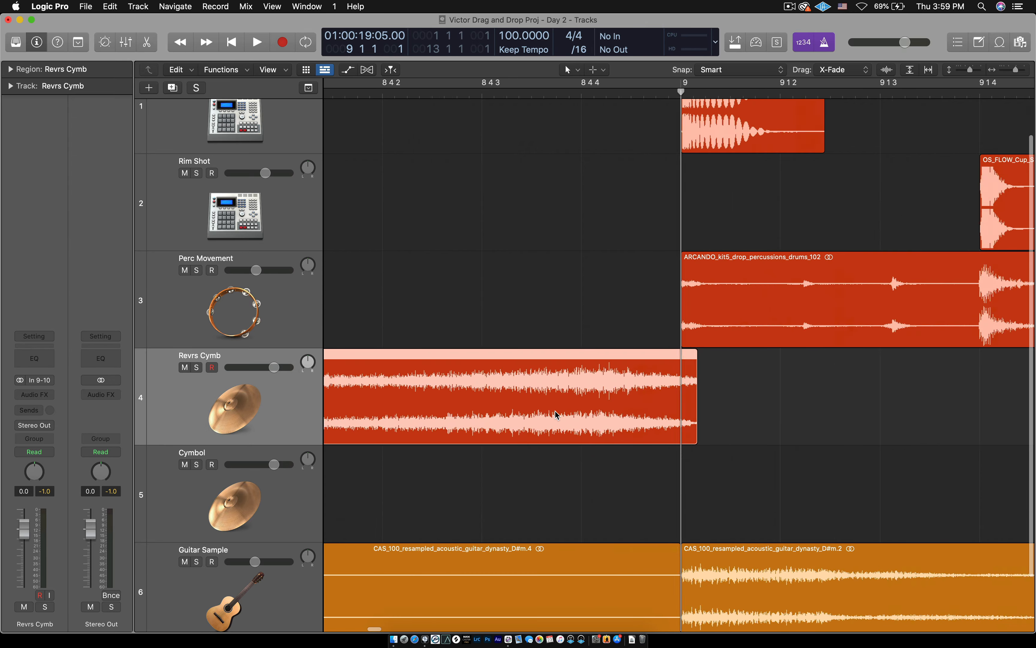
{"action": "scroll", "coordinate": [557, 414], "scroll_direction": "up", "scroll_amount": 4}
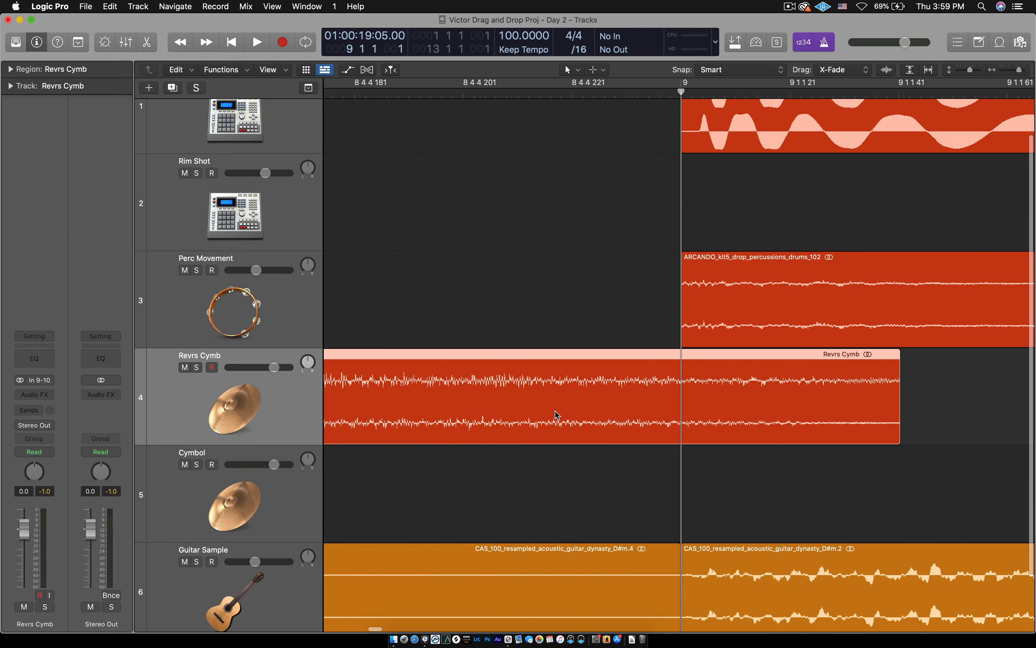
{"action": "scroll", "coordinate": [557, 415], "scroll_direction": "down", "scroll_amount": 10}
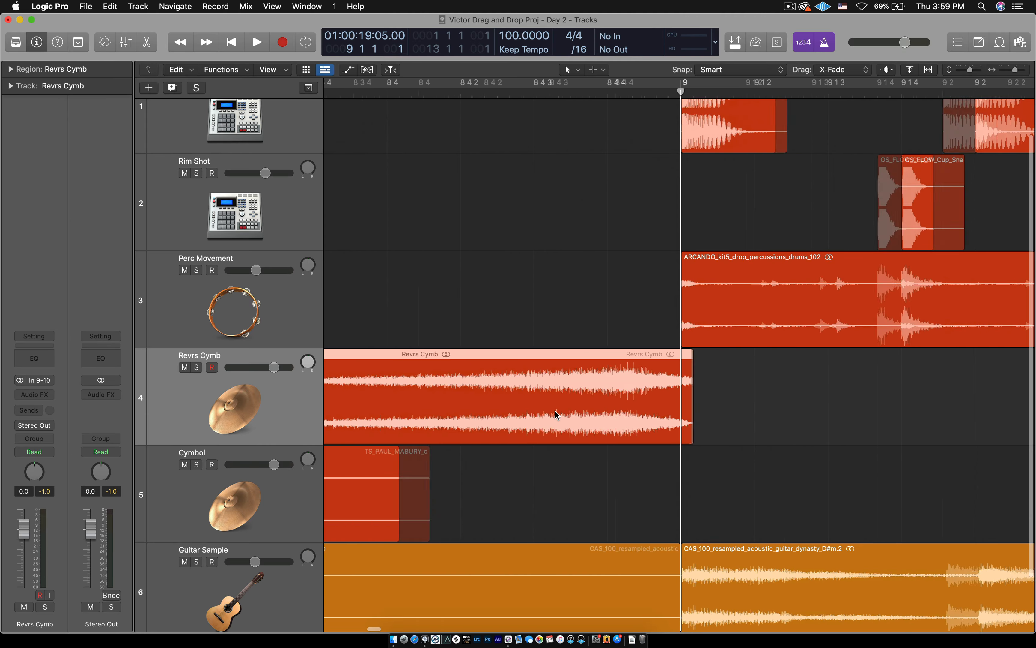
{"action": "scroll", "coordinate": [557, 415], "scroll_direction": "down", "scroll_amount": 6}
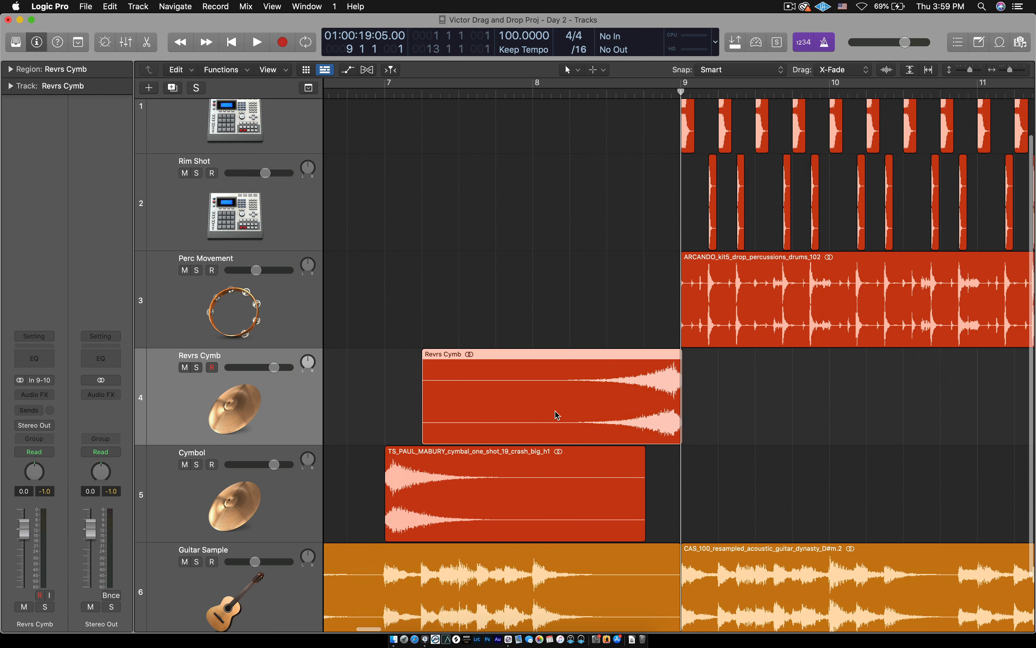
{"action": "scroll", "coordinate": [558, 415], "scroll_direction": "up", "scroll_amount": 1}
{"action": "left_click_drag", "start_coordinate": [614, 409], "coordinate": [583, 412]}
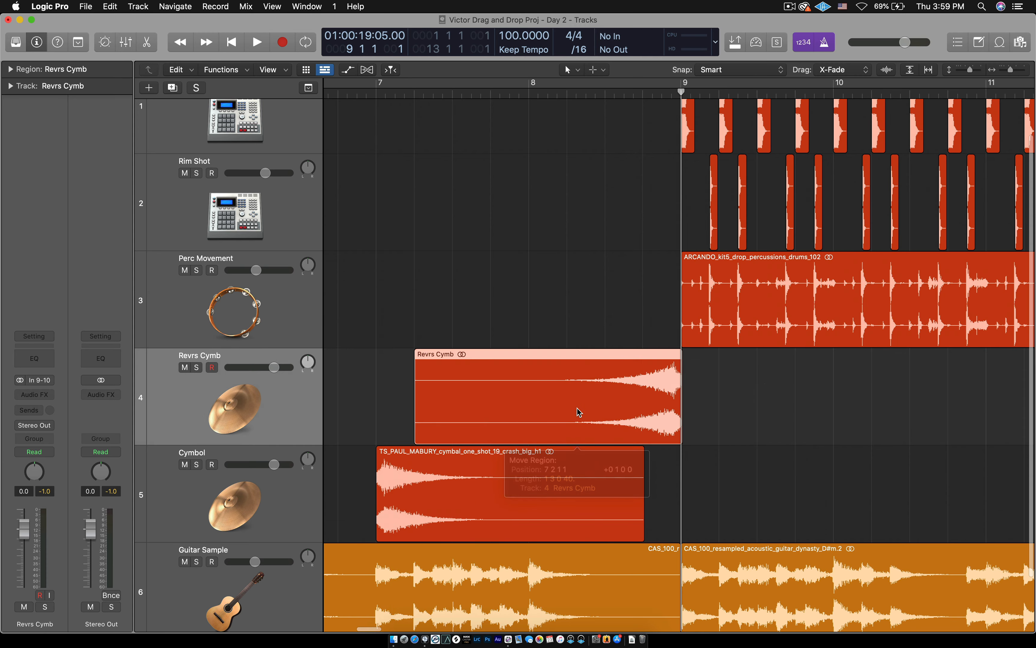
Shift the Revrs Cymb region slightly earlier so its end lines up exactly with bar 9.
{"action": "key", "text": "super+Right"}
{"action": "key", "text": "super+Right"}
{"action": "key", "text": "super+Right"}
{"action": "key", "text": "super+Right"}
{"action": "key", "text": "super+Right"}
{"action": "key", "text": "super+Right"}
{"action": "key", "text": "super+Right"}
{"action": "key", "text": "super+Right"}
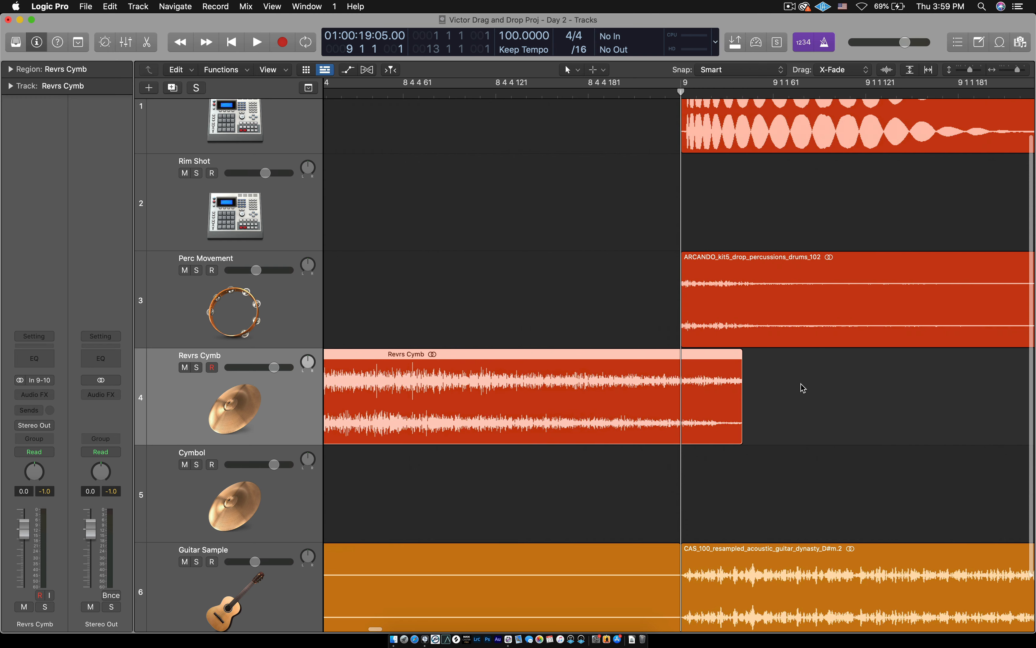
{"action": "left_click_drag", "start_coordinate": [694, 406], "coordinate": [640, 399]}
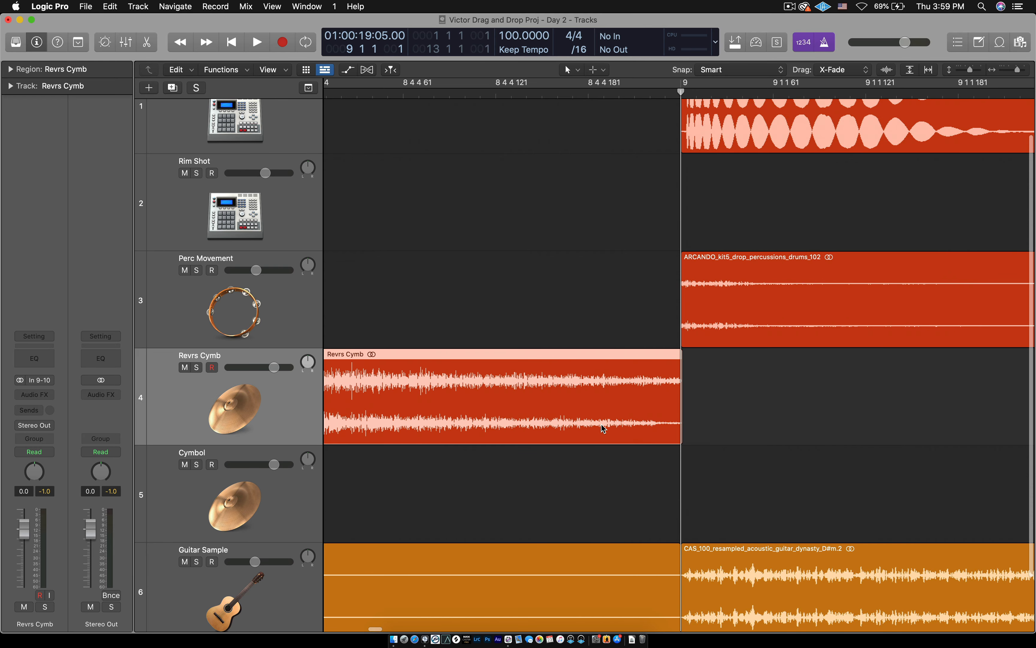
Shift the Revrs Cymb region slightly past bar 9, and move it back to about bar 7 above the Cymbol region.
{"action": "key", "text": "super+Left"}
{"action": "key", "text": "super+Left"}
{"action": "key", "text": "super+Left"}
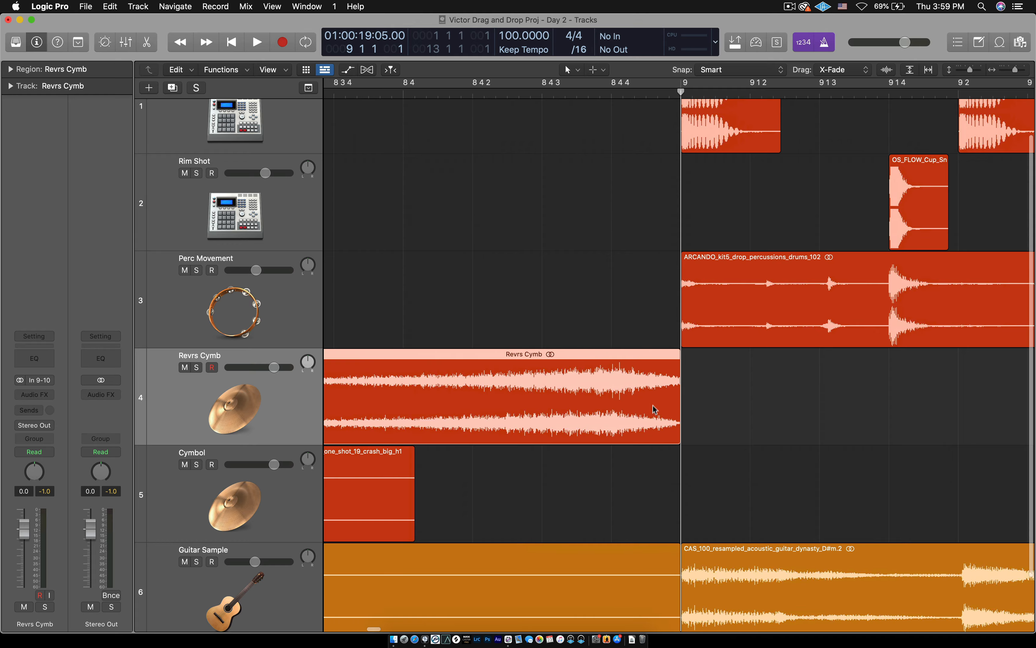
{"action": "left_click_drag", "start_coordinate": [626, 405], "coordinate": [654, 407]}
{"action": "key", "text": "super+Right"}
{"action": "key", "text": "super+Right"}
{"action": "key", "text": "super+Right"}
{"action": "key", "text": "super+Right"}
{"action": "key", "text": "super+Left"}
{"action": "key", "text": "super+Left"}
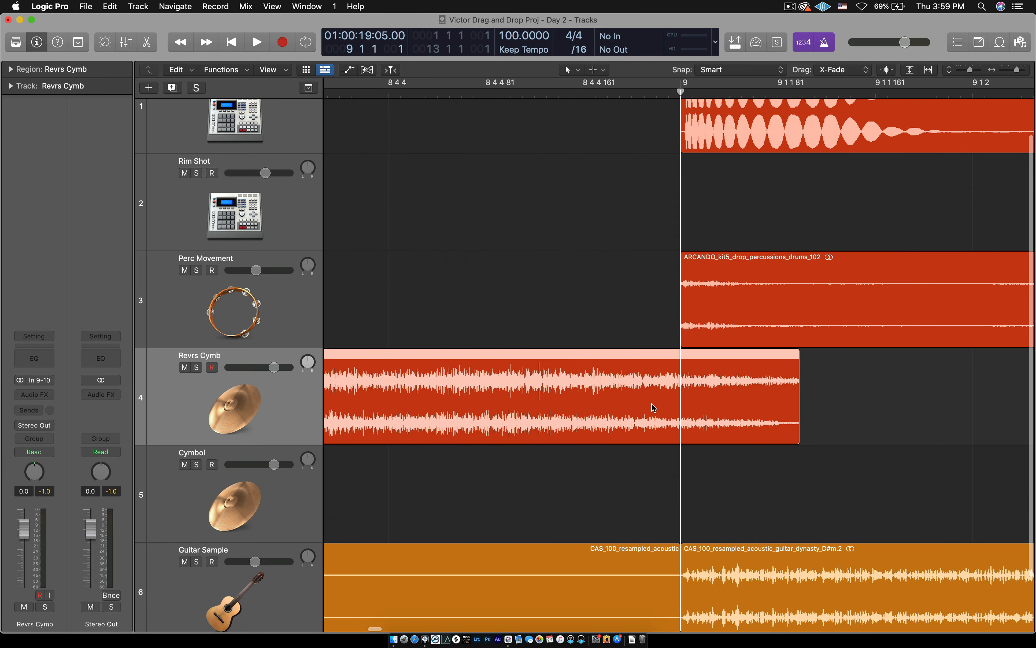
{"action": "key", "text": "super+Left"}
{"action": "key", "text": "super+Left"}
{"action": "key", "text": "super+Left"}
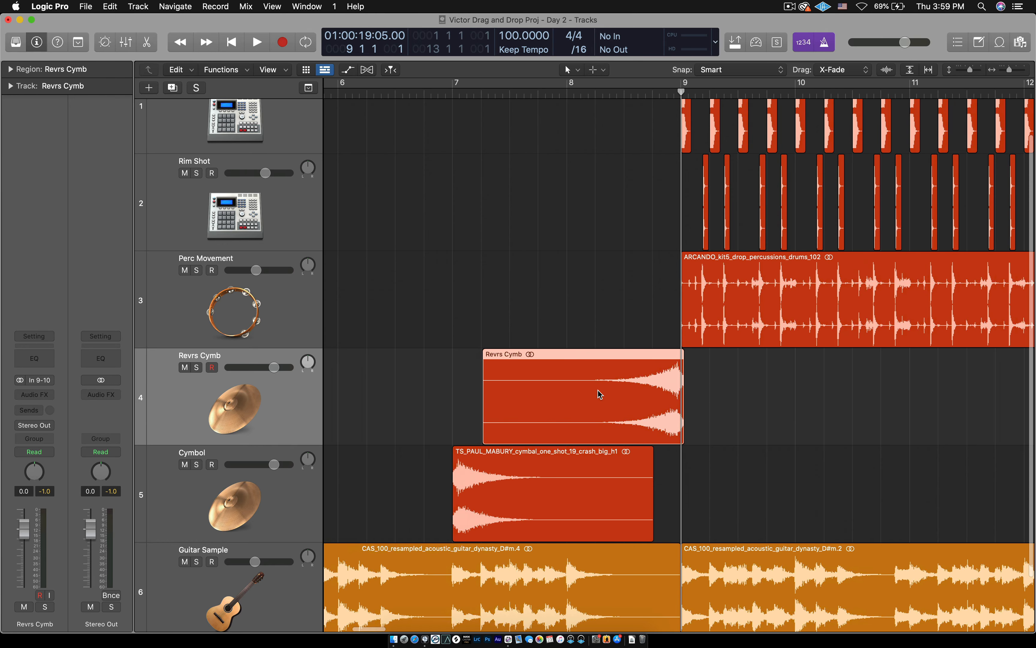
{"action": "left_click_drag", "start_coordinate": [596, 393], "coordinate": [570, 395]}
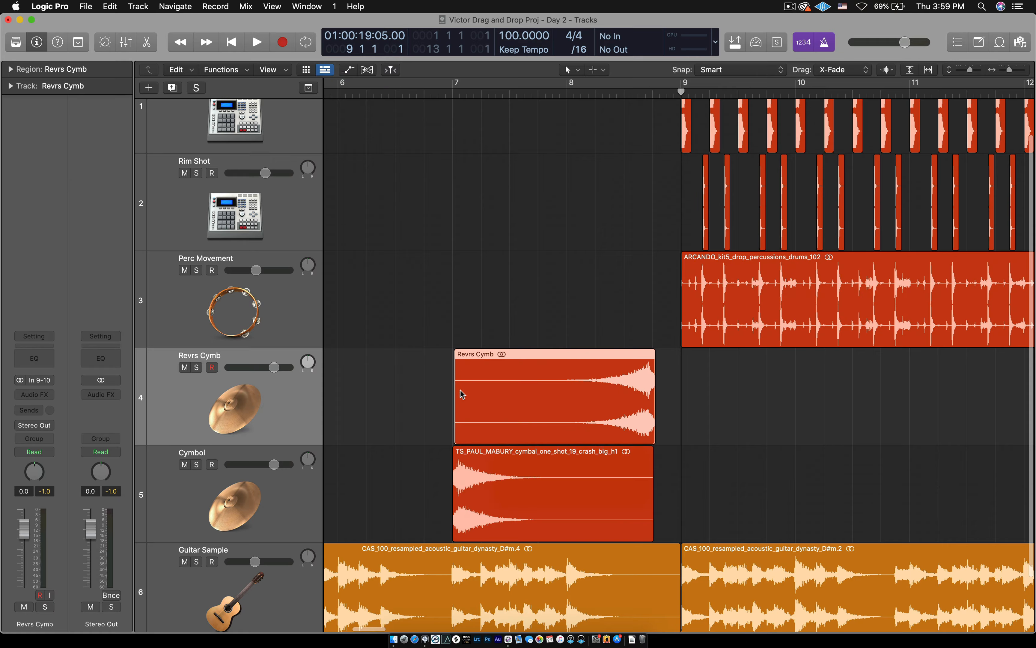
Position the Revrs Cymb region so its tail extends slightly past the playhead at bar 9.
{"action": "mouse_move", "coordinate": [491, 378]}
{"action": "left_mouse_down"}
{"action": "mouse_move", "coordinate": [517, 383]}
{"action": "mouse_move", "coordinate": [500, 375]}
{"action": "left_mouse_up"}
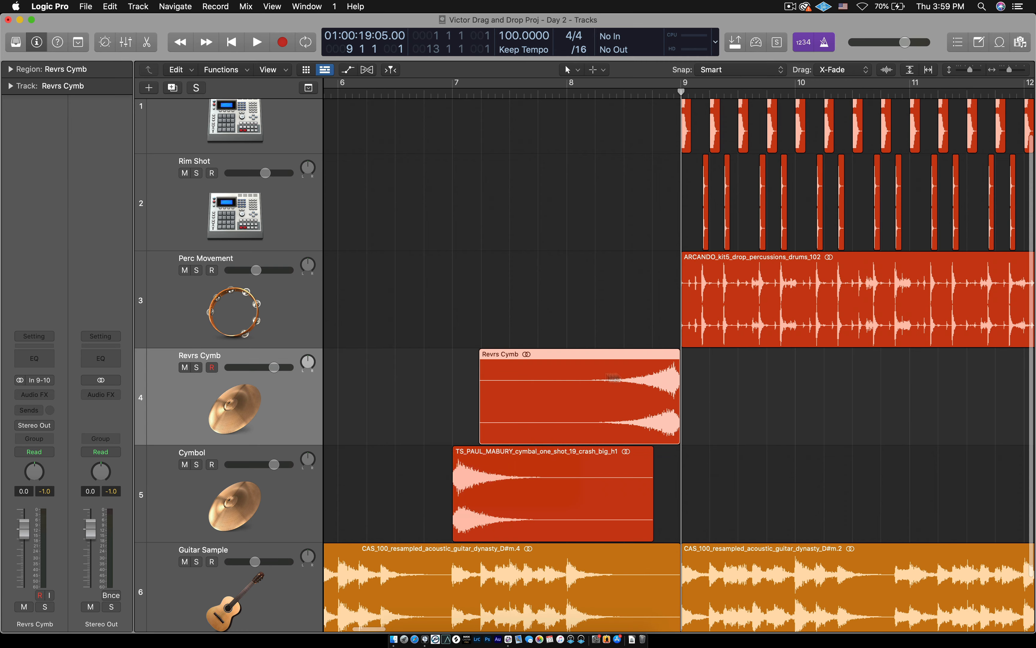
{"action": "key", "text": "super+Right"}
{"action": "key", "text": "super+Right"}
{"action": "key", "text": "super+Right"}
{"action": "key", "text": "super+Right"}
{"action": "key", "text": "super+Right"}
{"action": "key", "text": "super+Right"}
{"action": "scroll", "coordinate": [627, 376], "scroll_direction": "right", "scroll_amount": 20}
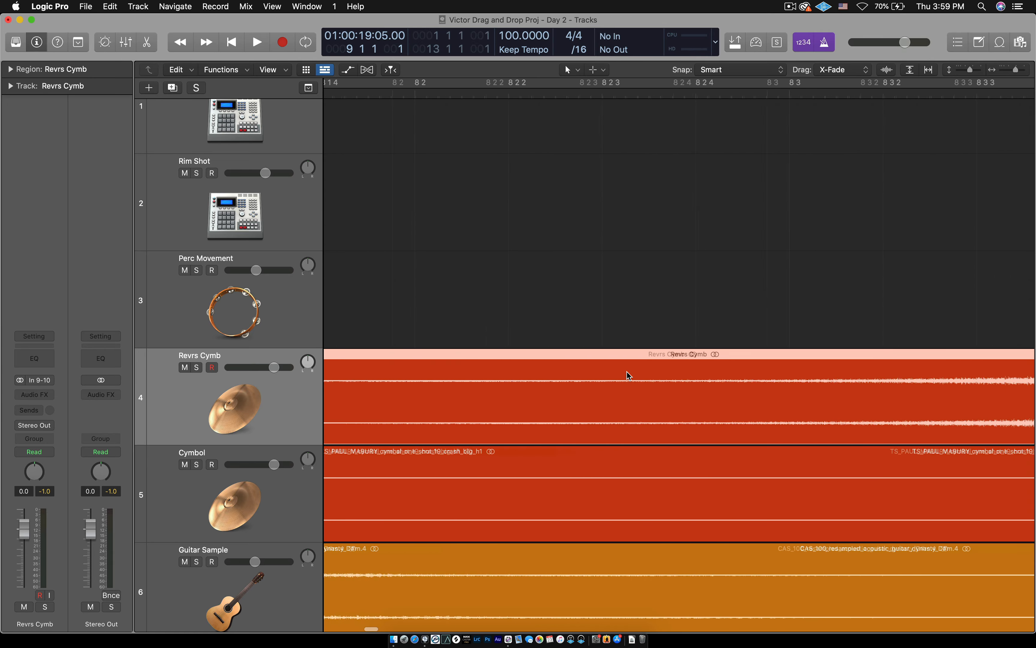
{"action": "scroll", "coordinate": [630, 375], "scroll_direction": "left", "scroll_amount": 20}
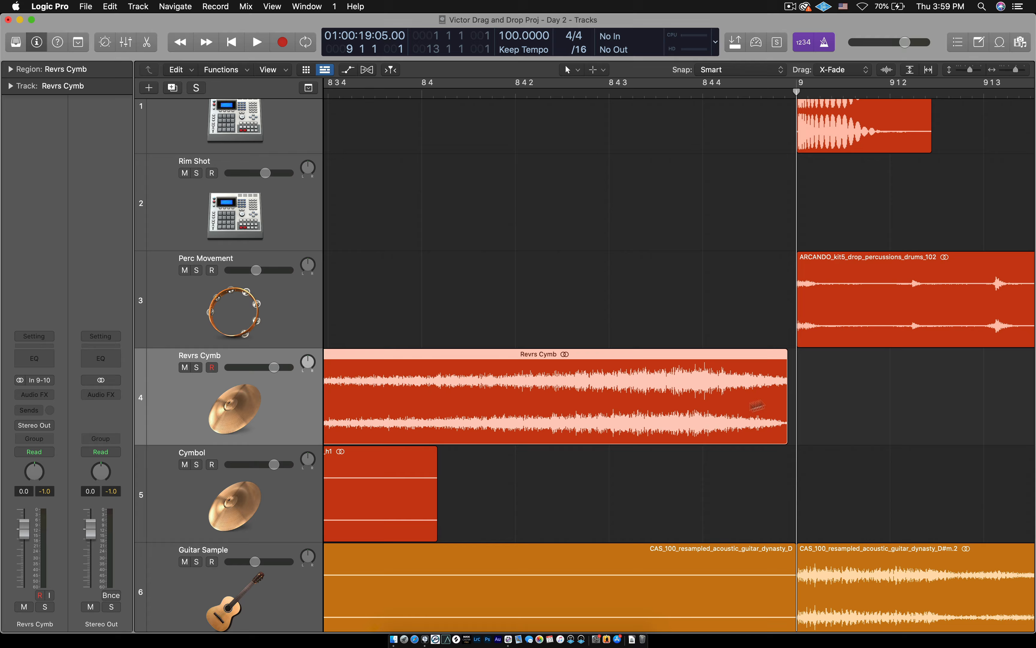
{"action": "left_click_drag", "start_coordinate": [739, 411], "coordinate": [754, 412]}
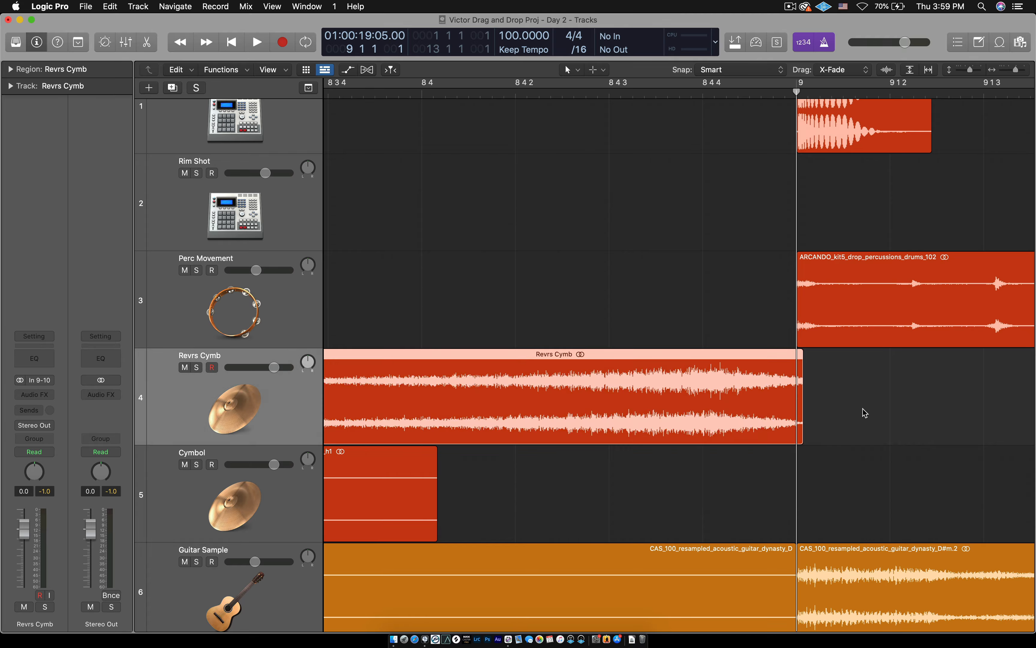
Split the Revrs Cymb region at bar 9 with the Scissors tool.
{"action": "key", "text": "super+Right"}
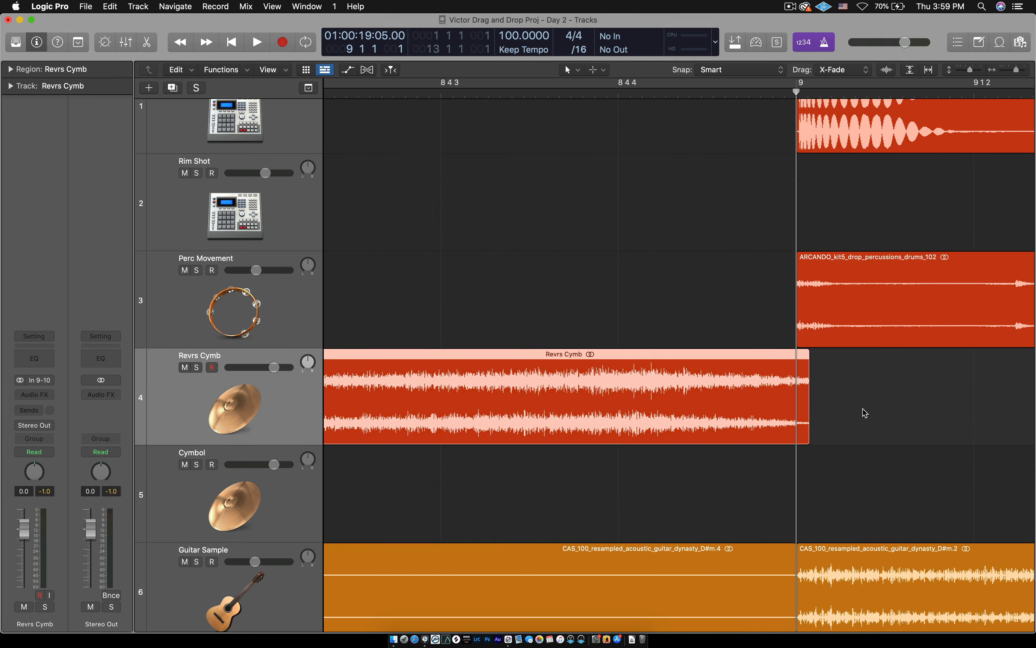
{"action": "key", "text": "t"}
{"action": "key", "text": "i"}
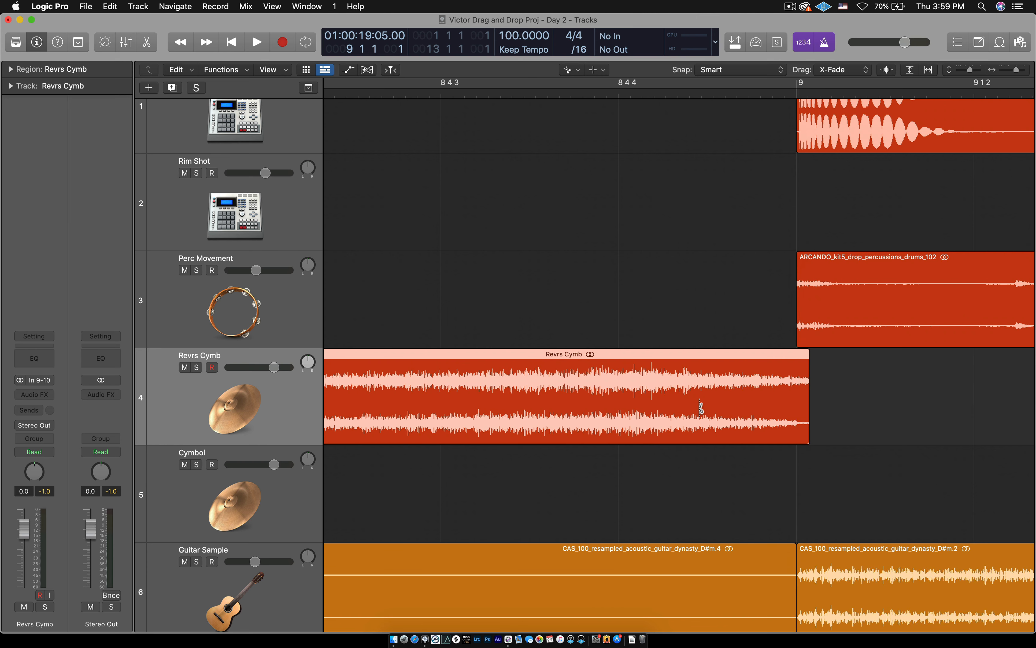
{"action": "left_click_drag", "start_coordinate": [701, 408], "coordinate": [796, 412]}
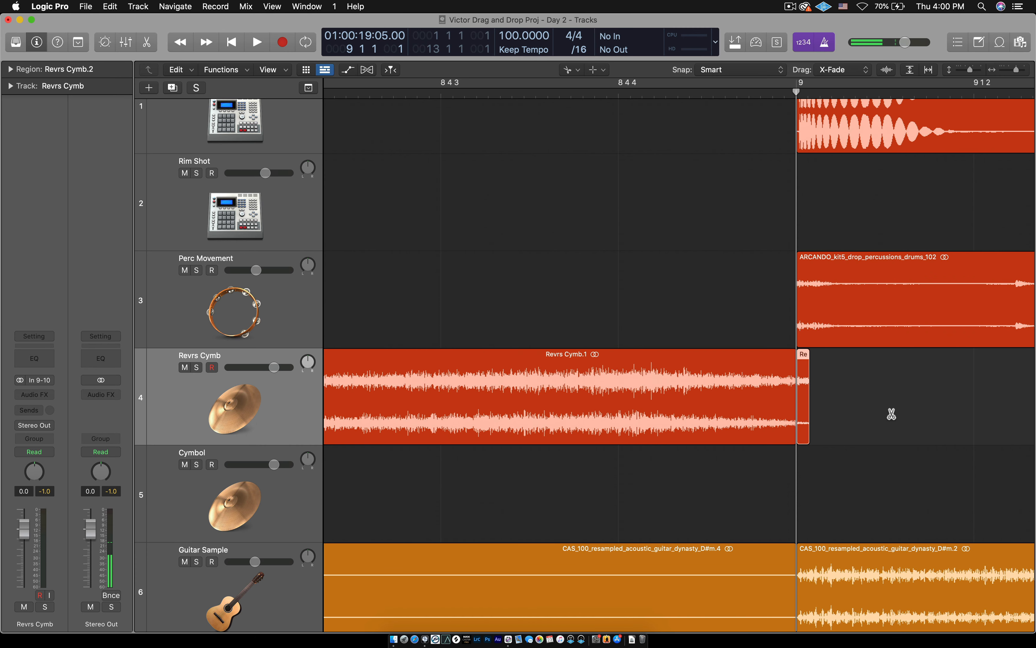
Return to the Pointer tool and delete the short leftover piece of the reversed cymbal past bar 9.
{"action": "key", "text": "t"}
{"action": "key", "text": "t"}
{"action": "left_click", "coordinate": [857, 388]}
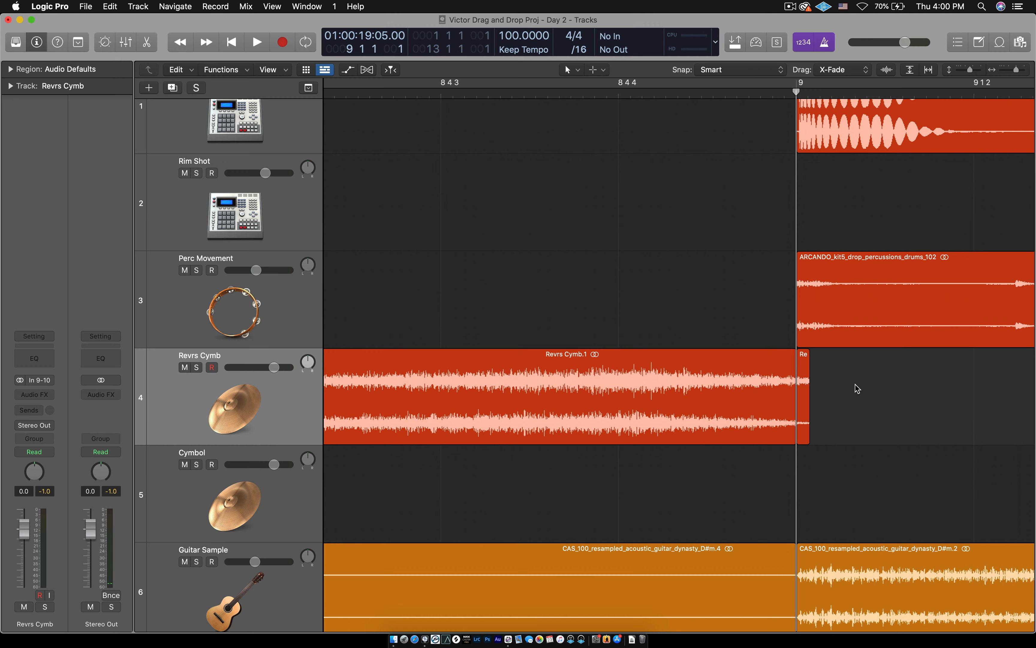
{"action": "left_click", "coordinate": [805, 384]}
{"action": "key", "text": "Delete"}
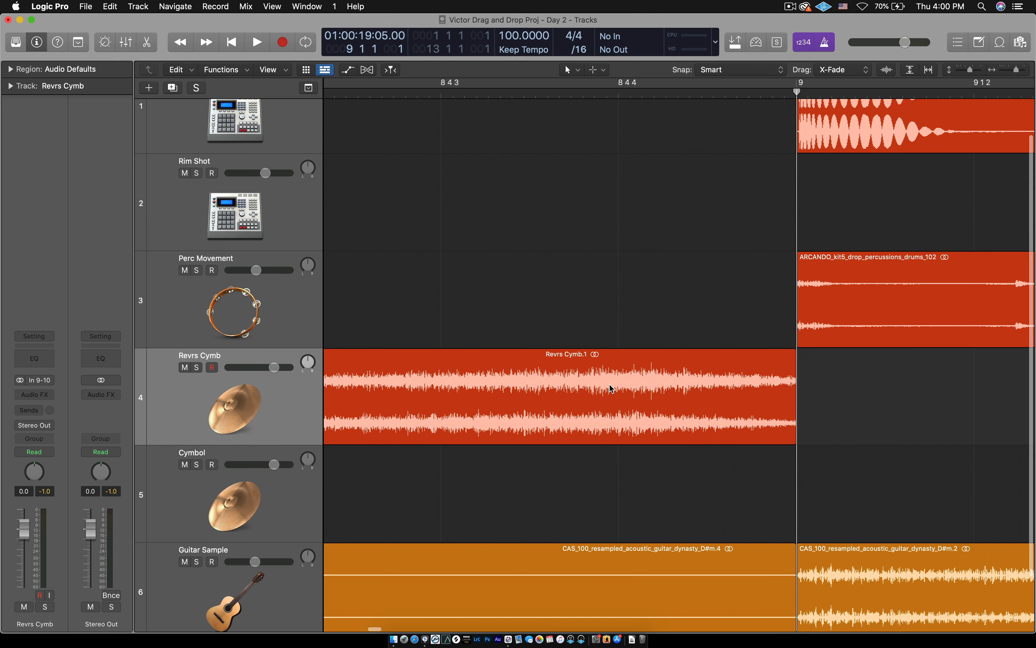
Move the crash cymbal region on the Cymbol track so it starts at bar 9, right after the reversed cymbal.
{"action": "key", "text": "super+Left"}
{"action": "key", "text": "super+Left"}
{"action": "key", "text": "super+Left"}
{"action": "key", "text": "super+Left"}
{"action": "key", "text": "super+Left"}
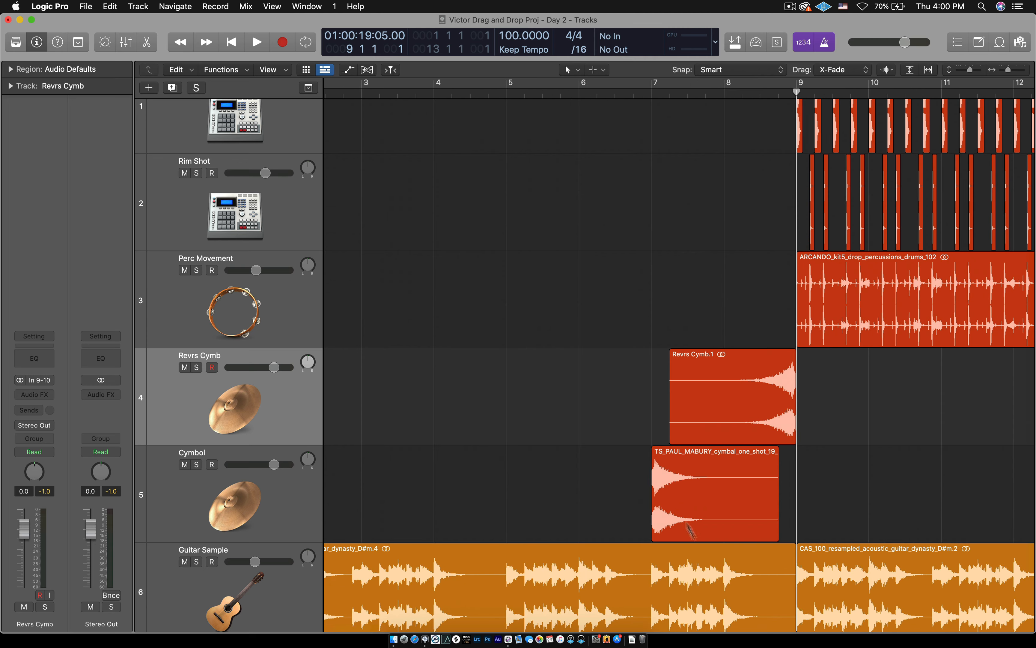
{"action": "left_click", "coordinate": [268, 495]}
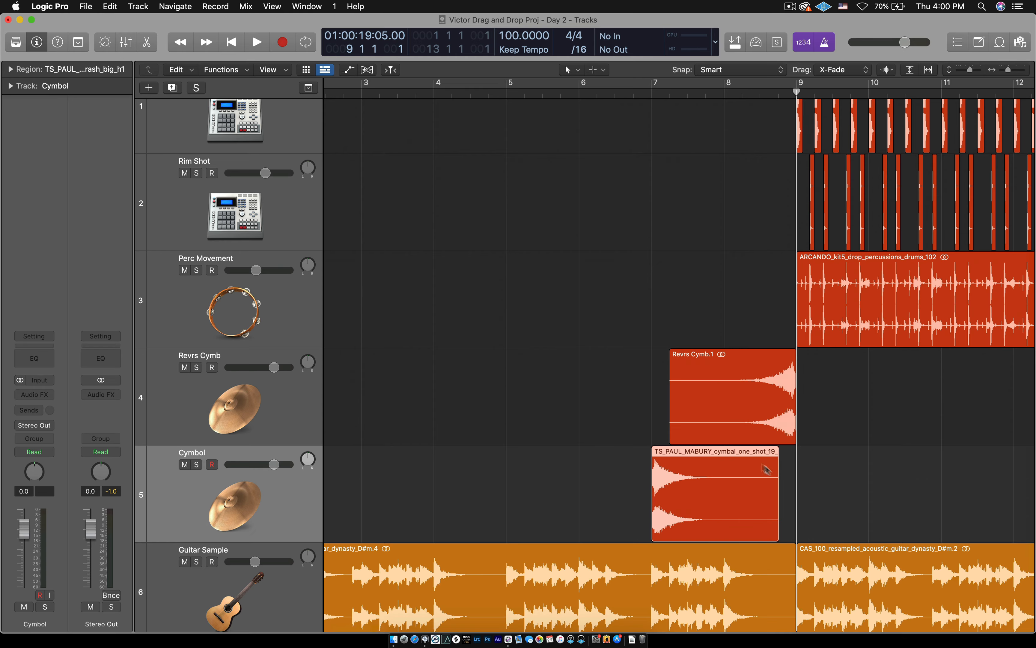
{"action": "left_click_drag", "start_coordinate": [697, 482], "coordinate": [842, 491]}
Examine up close how the reversed cymbal's end and the crash's start line up at bar 9.
{"action": "key", "text": "super+Right"}
{"action": "key", "text": "super+Right"}
{"action": "key", "text": "super+Right"}
{"action": "key", "text": "super+Right"}
{"action": "key", "text": "super+Right"}
{"action": "key", "text": "super+Right"}
{"action": "key", "text": "super+Left"}
{"action": "key", "text": "super+Left"}
{"action": "key", "text": "super+Left"}
{"action": "key", "text": "super+Left"}
{"action": "key", "text": "super+Left"}
{"action": "key", "text": "super+Left"}
{"action": "key", "text": "super+Left"}
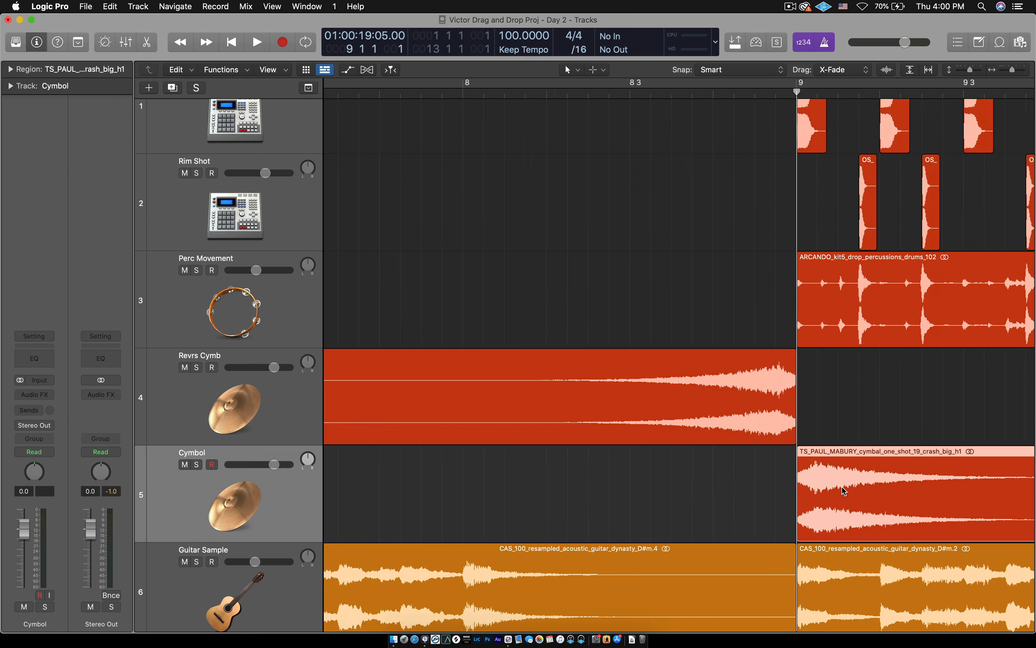
Try placing the crash region directly beneath the reversed cymbal so it ends at bar 9, and undo that move.
{"action": "left_click_drag", "start_coordinate": [828, 491], "coordinate": [693, 492]}
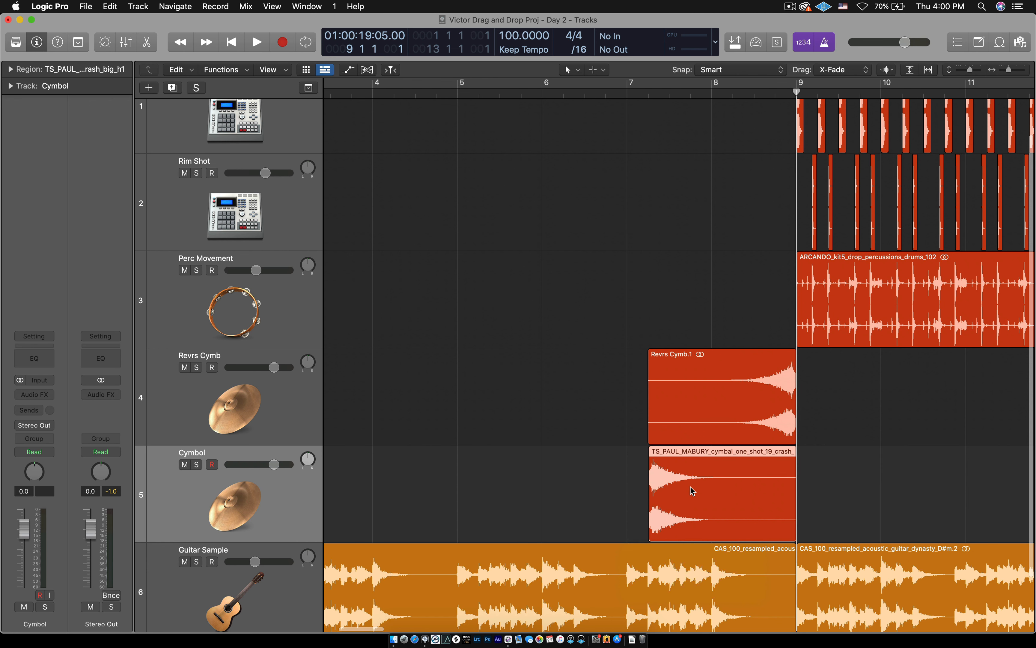
{"action": "key", "text": "super+z"}
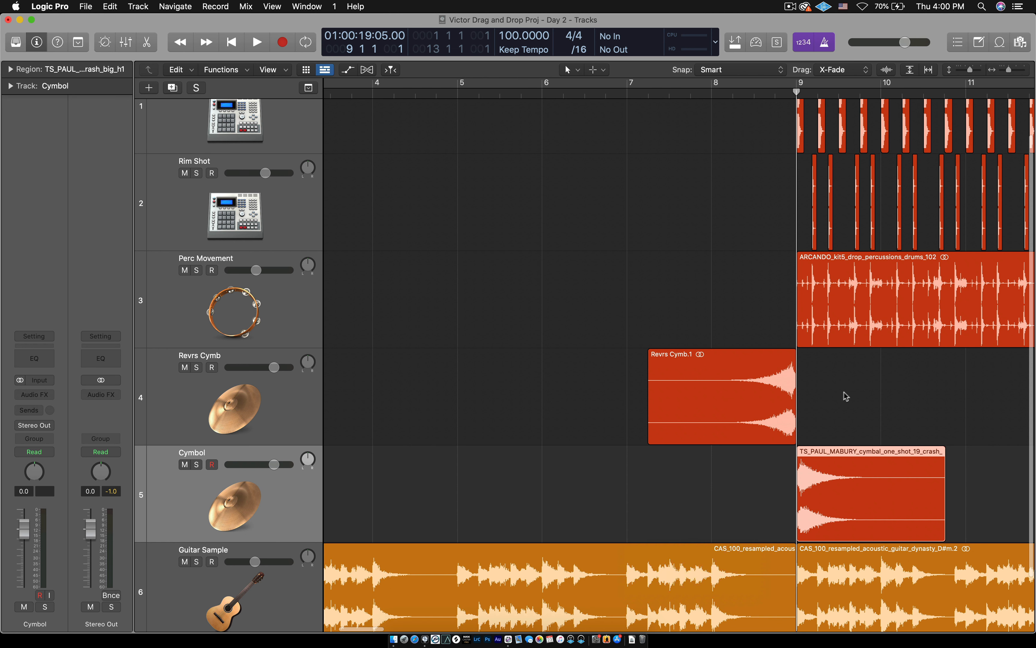
{"action": "scroll", "coordinate": [798, 471], "scroll_direction": "up", "scroll_amount": 5}
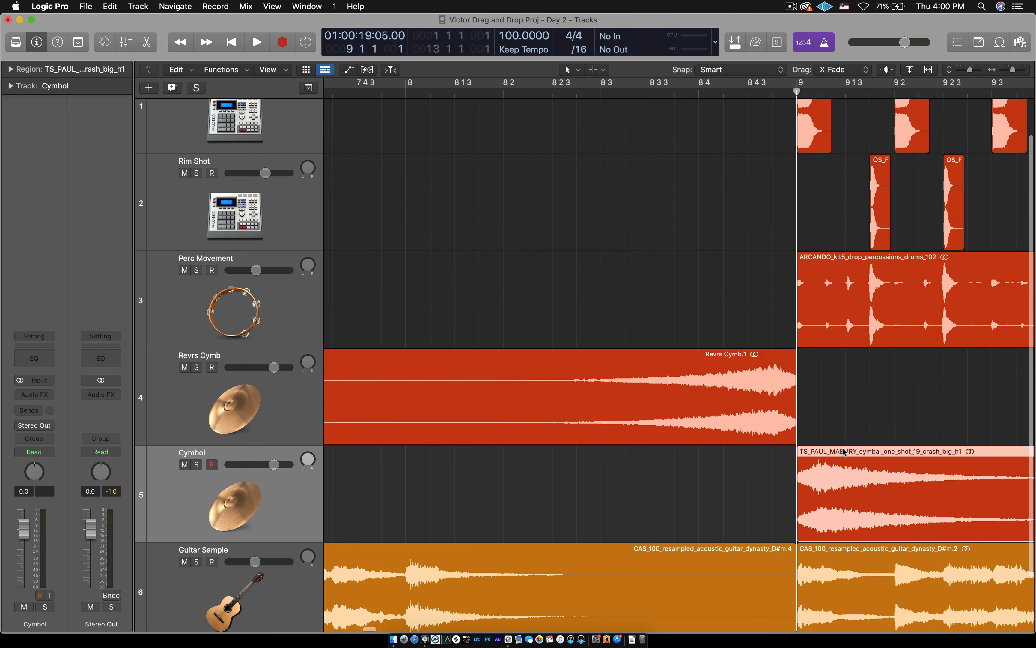
{"action": "scroll", "coordinate": [613, 470], "scroll_direction": "down", "scroll_amount": 10}
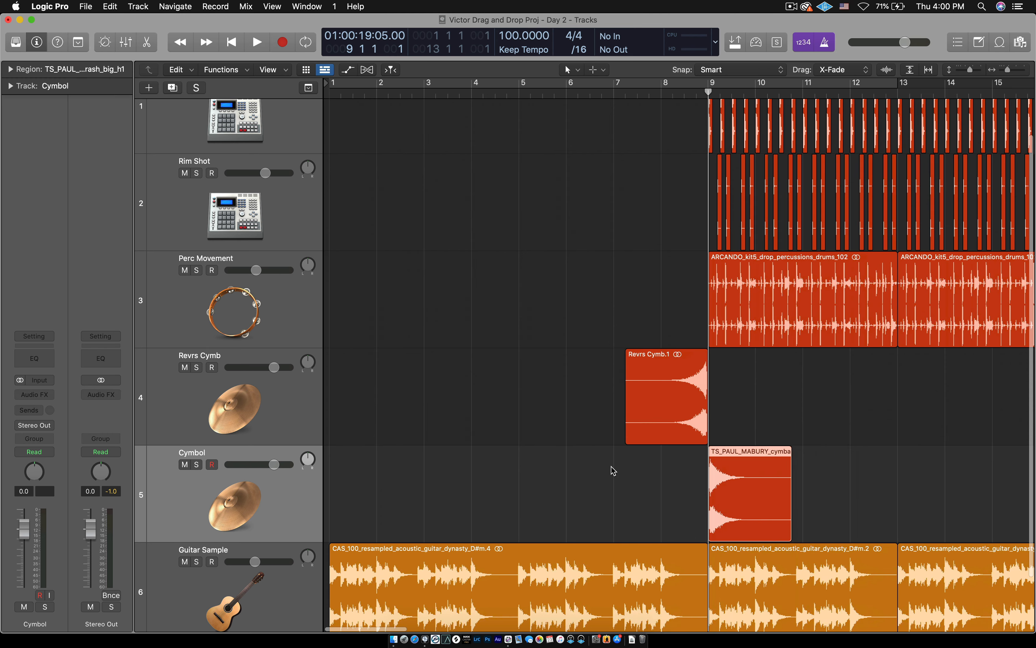
{"action": "scroll", "coordinate": [500, 470], "scroll_direction": "down", "scroll_amount": 3}
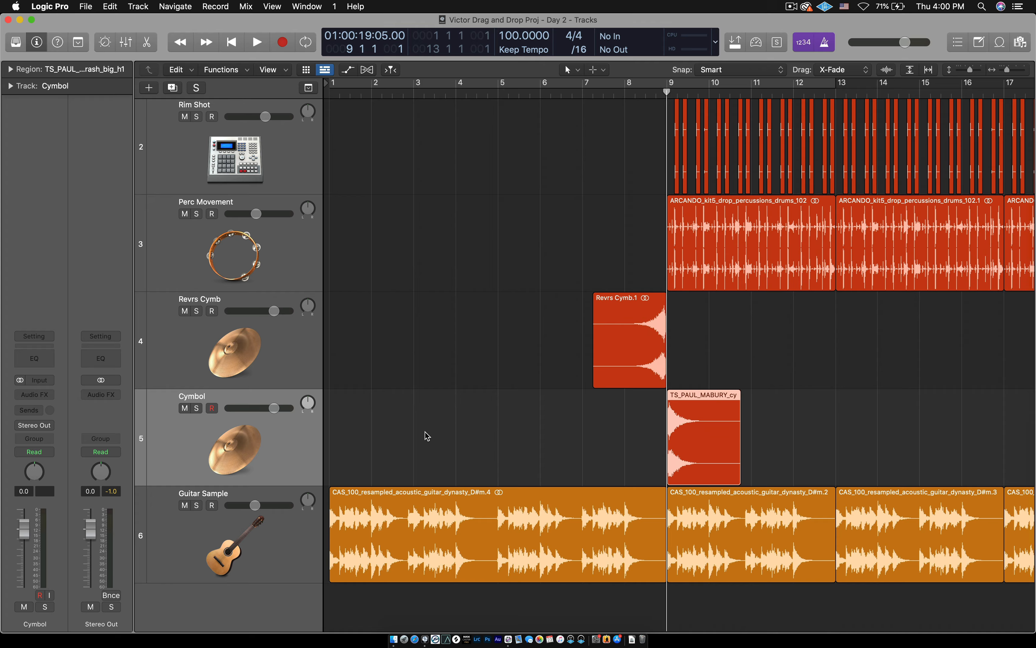
Save the project as a new alternative named Day 3 and deselect the crash region.
{"action": "left_click", "coordinate": [85, 6]}
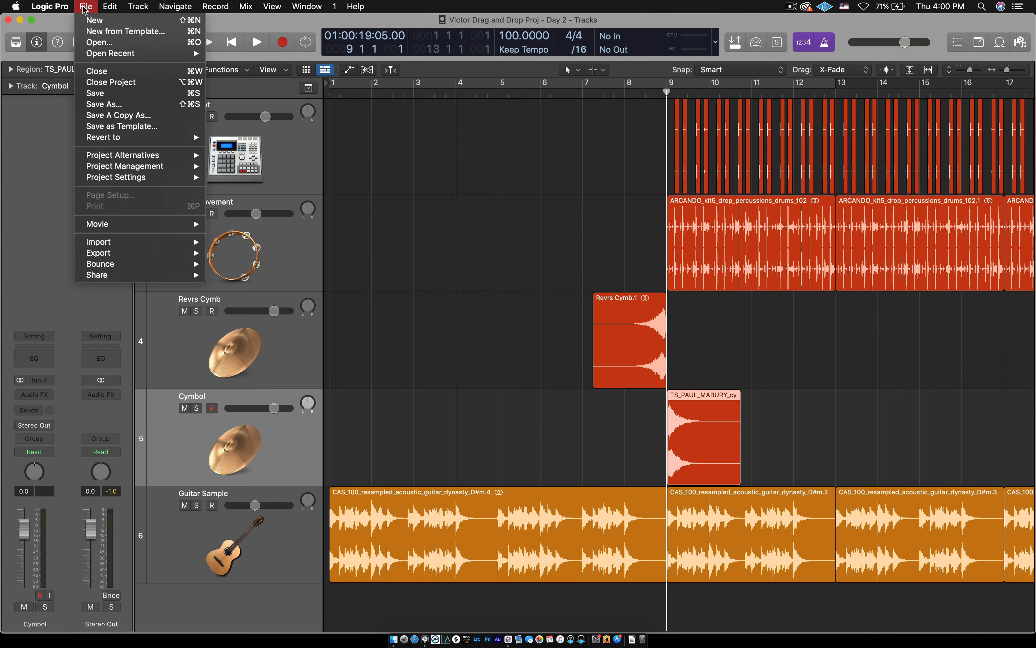
{"action": "mouse_move", "coordinate": [99, 158]}
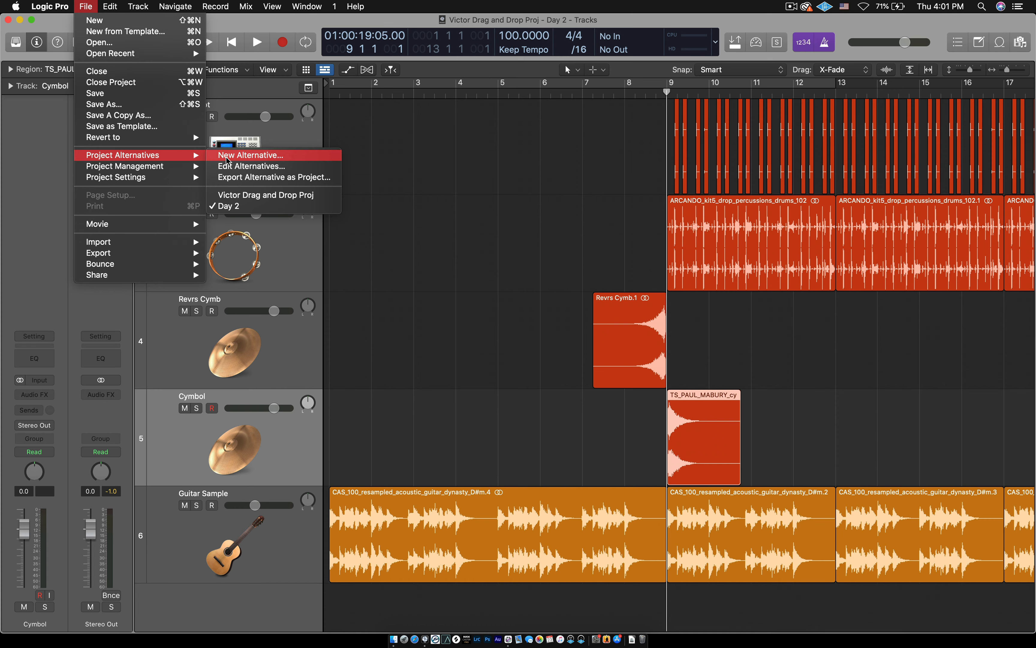
{"action": "left_click", "coordinate": [250, 155]}
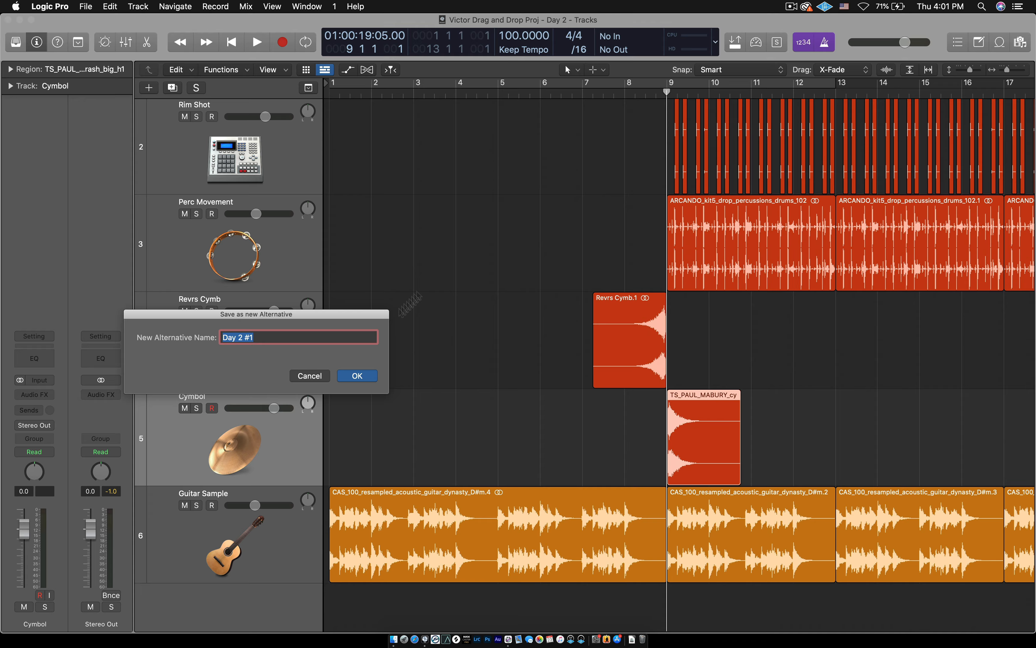
{"action": "left_click", "coordinate": [295, 338]}
{"action": "key", "text": "BackSpace"}
{"action": "key", "text": "BackSpace"}
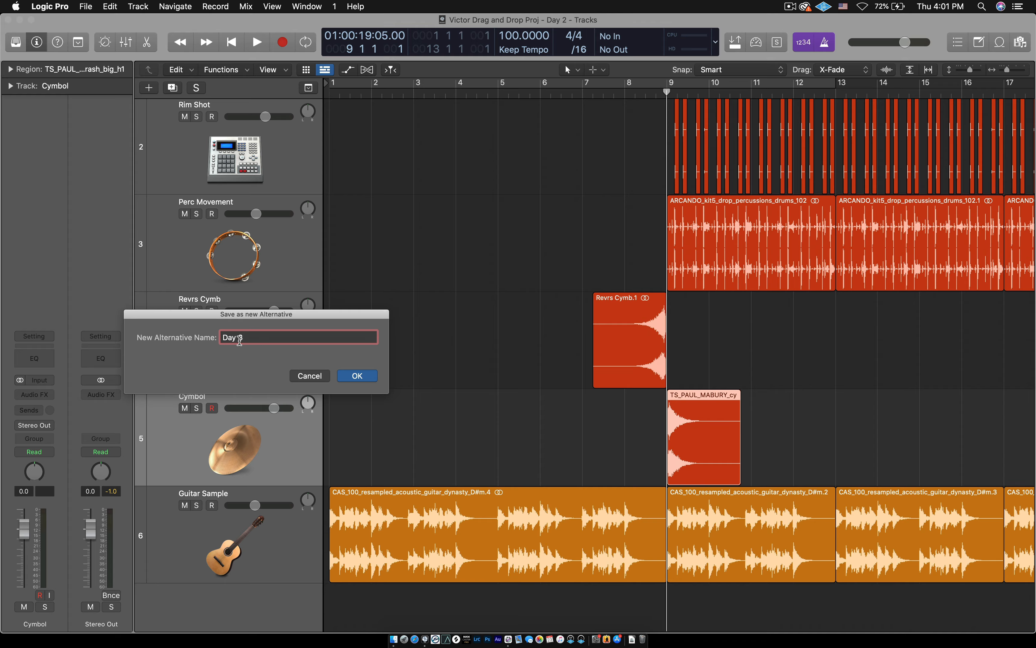
{"action": "left_click", "coordinate": [357, 376]}
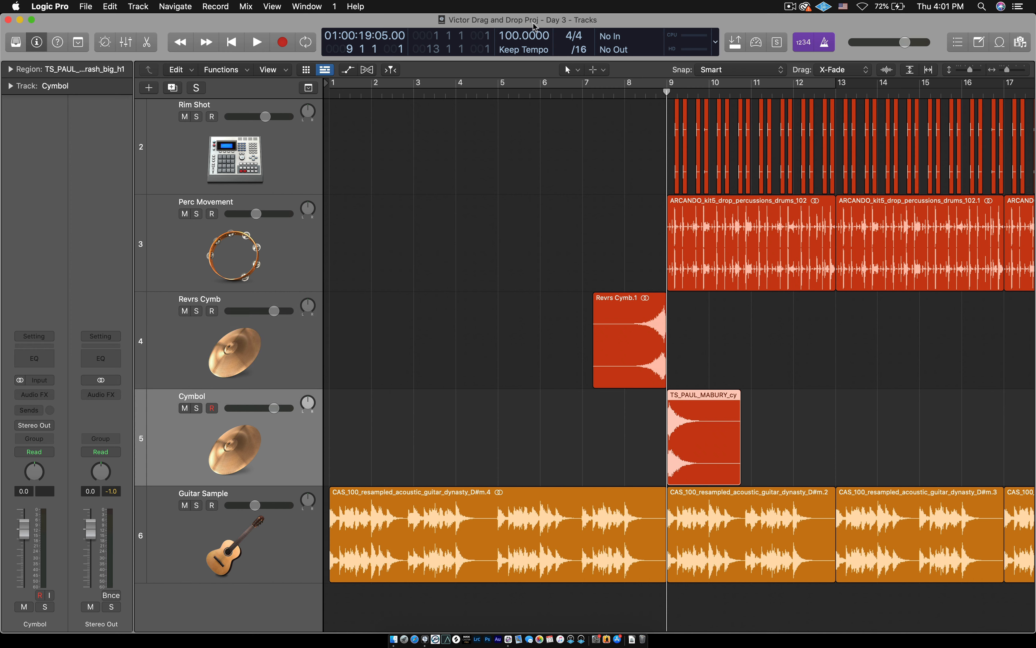
{"action": "left_click", "coordinate": [498, 318]}
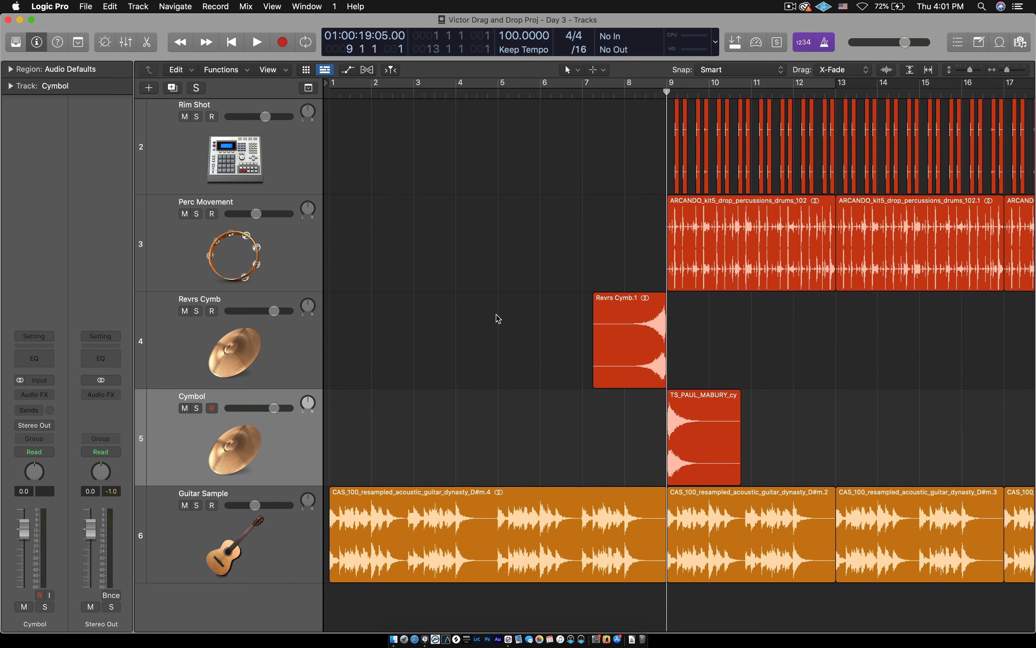
Review the list of project alternatives and look over the whole arrangement.
{"action": "left_click", "coordinate": [86, 6]}
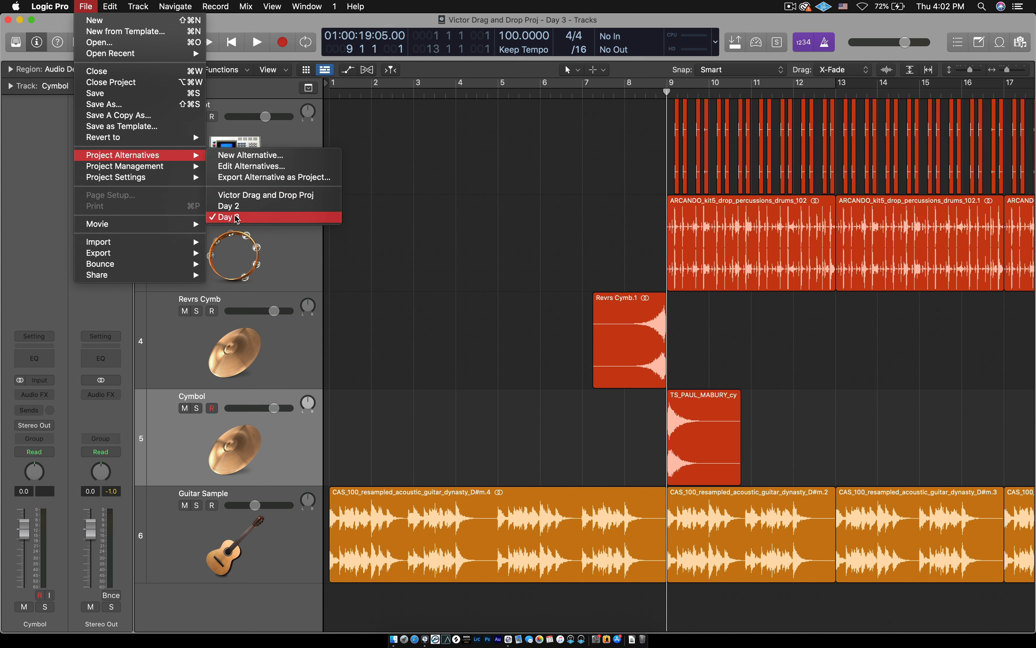
{"action": "left_click", "coordinate": [453, 242]}
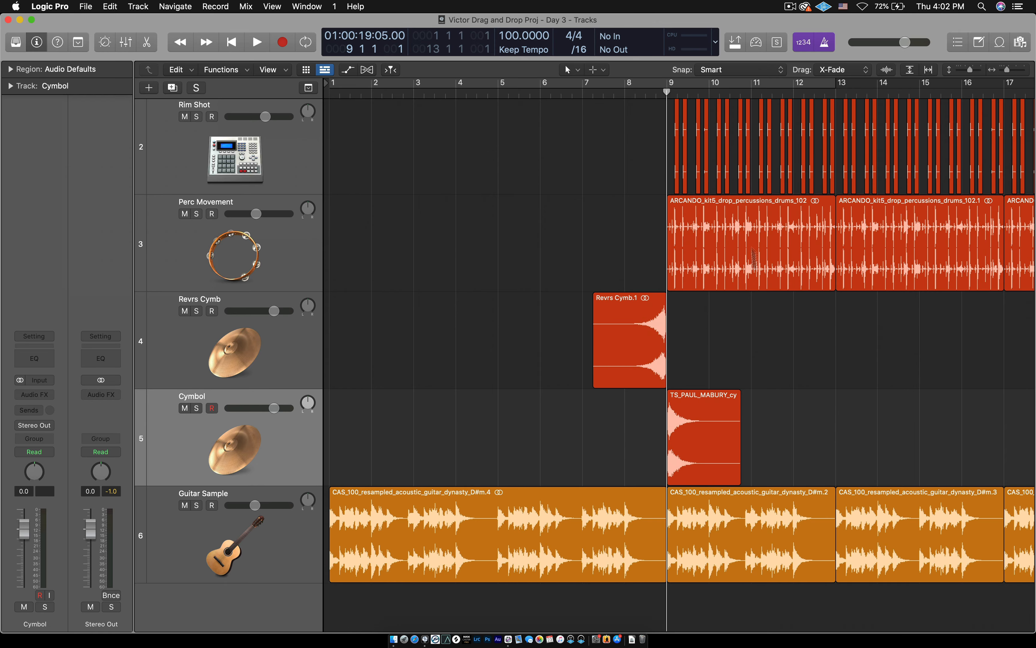
{"action": "key", "text": "super+Left"}
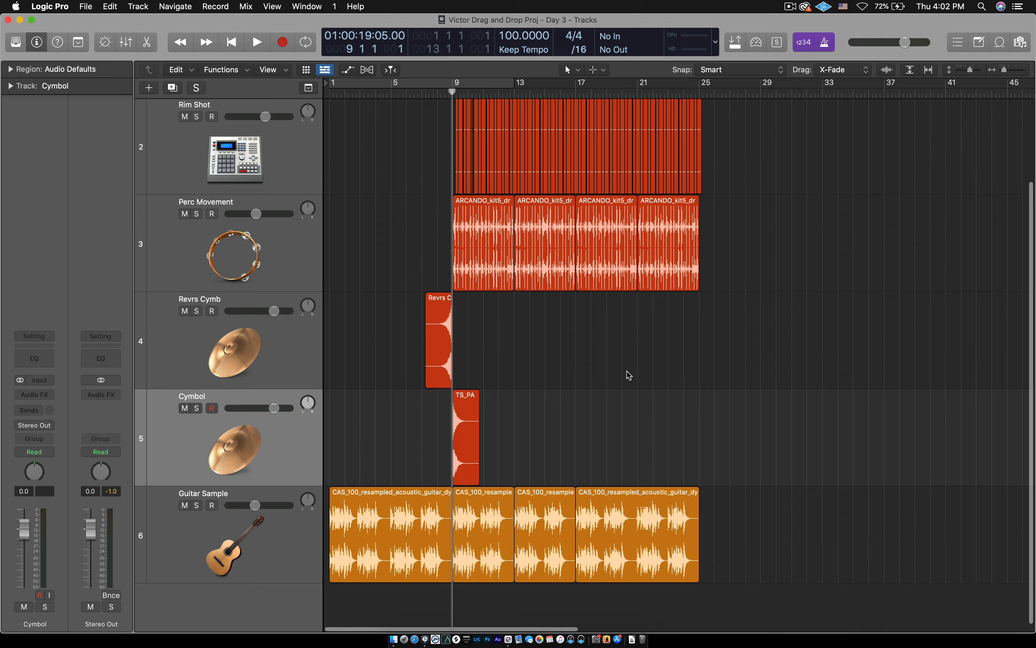
{"action": "key", "text": "super+Right"}
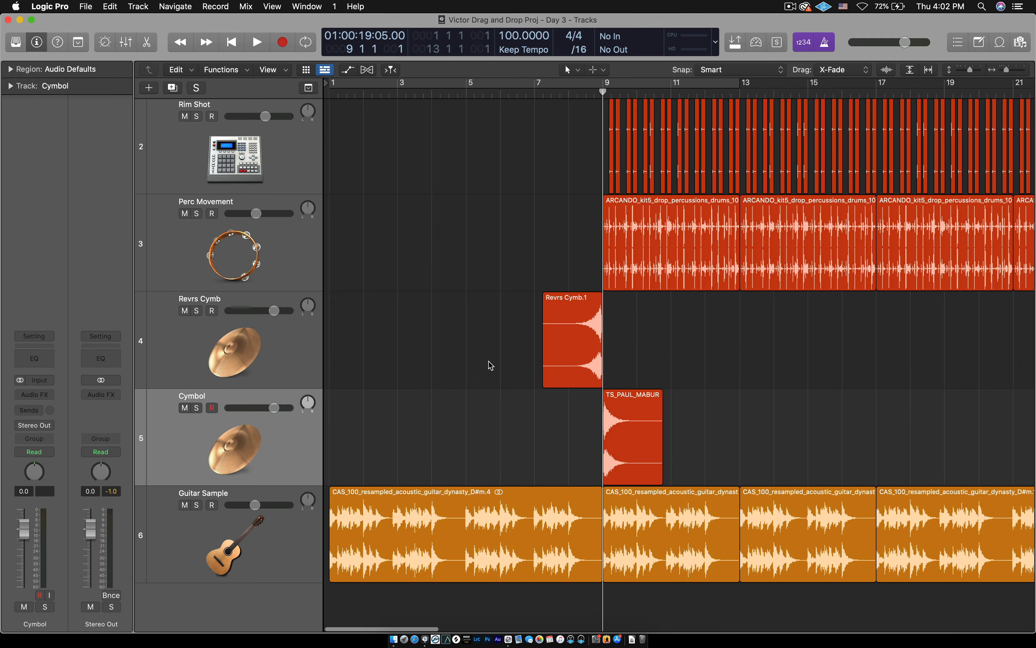
{"action": "left_click", "coordinate": [86, 6]}
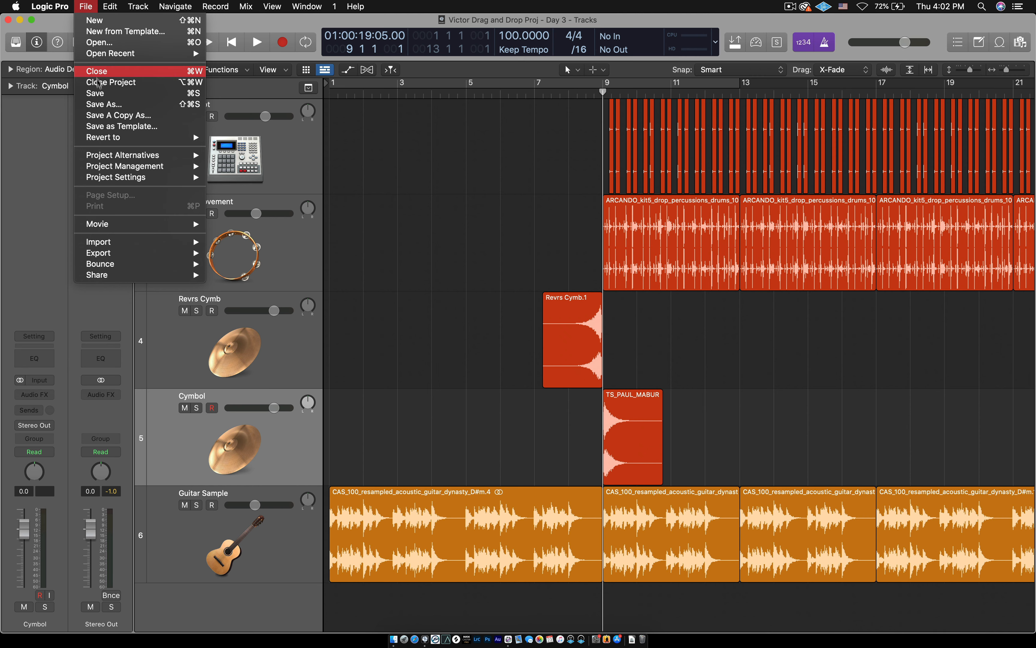
{"action": "mouse_move", "coordinate": [128, 155]}
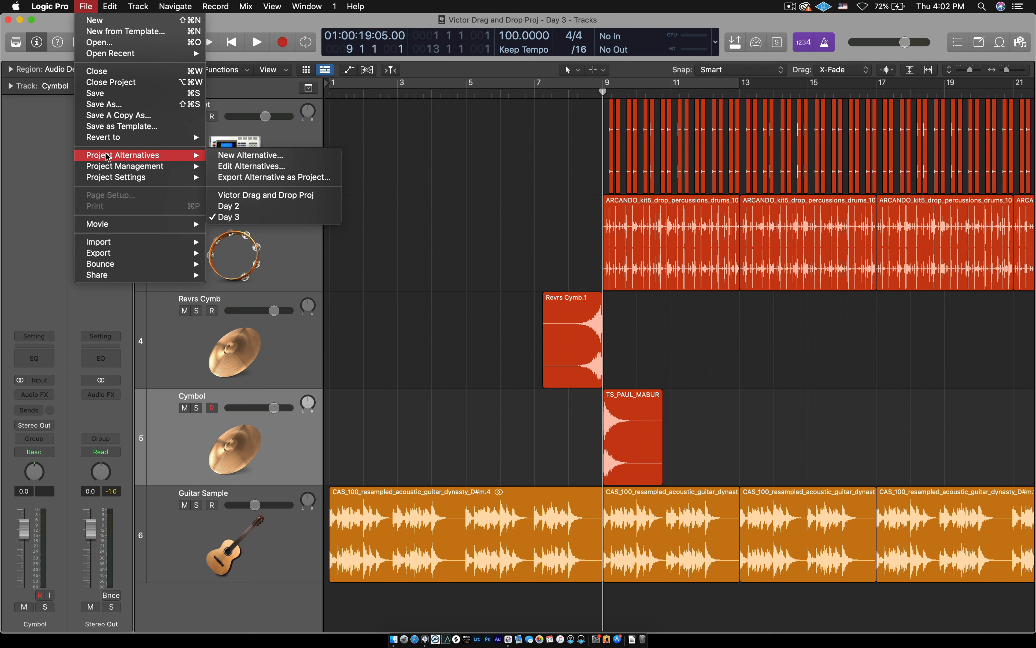
{"action": "left_click", "coordinate": [232, 209]}
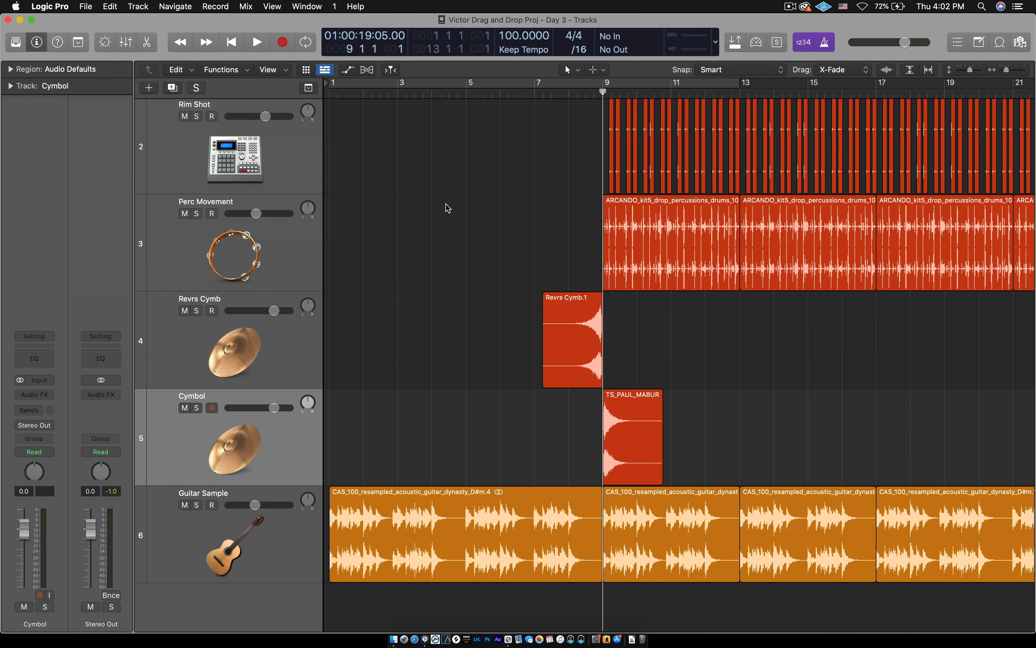
{"action": "scroll", "coordinate": [494, 241], "scroll_direction": "down", "scroll_amount": 5}
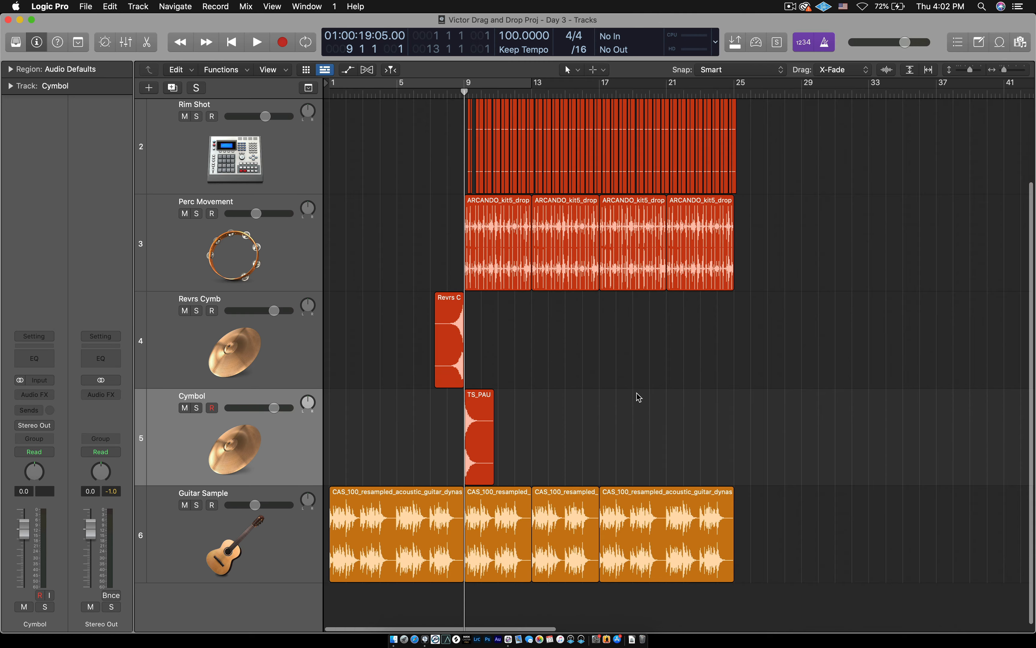
{"action": "scroll", "coordinate": [636, 396], "scroll_direction": "up", "scroll_amount": 5}
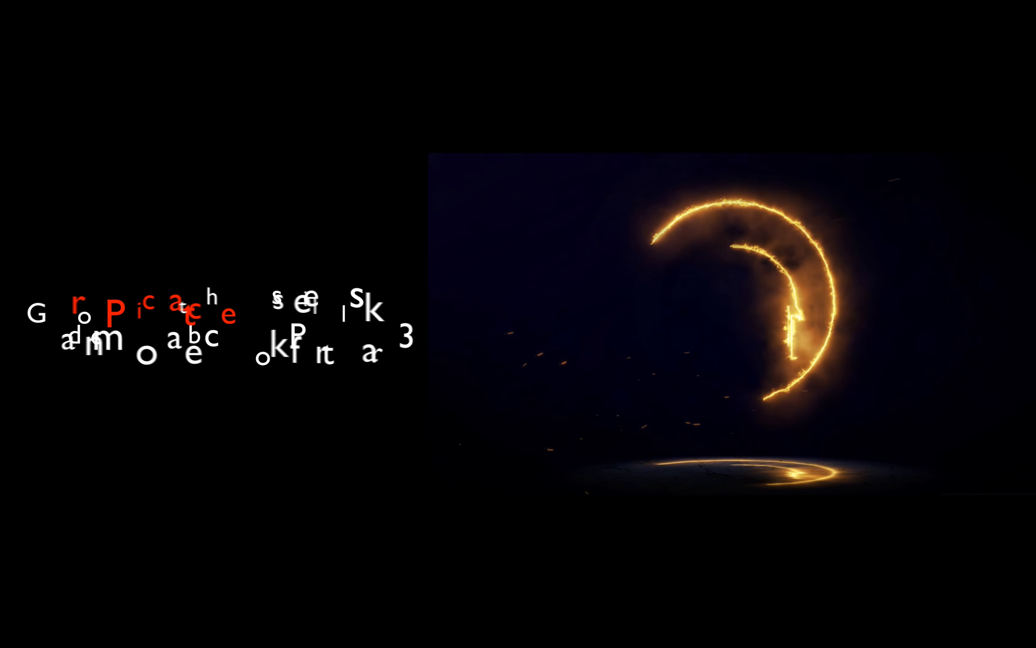